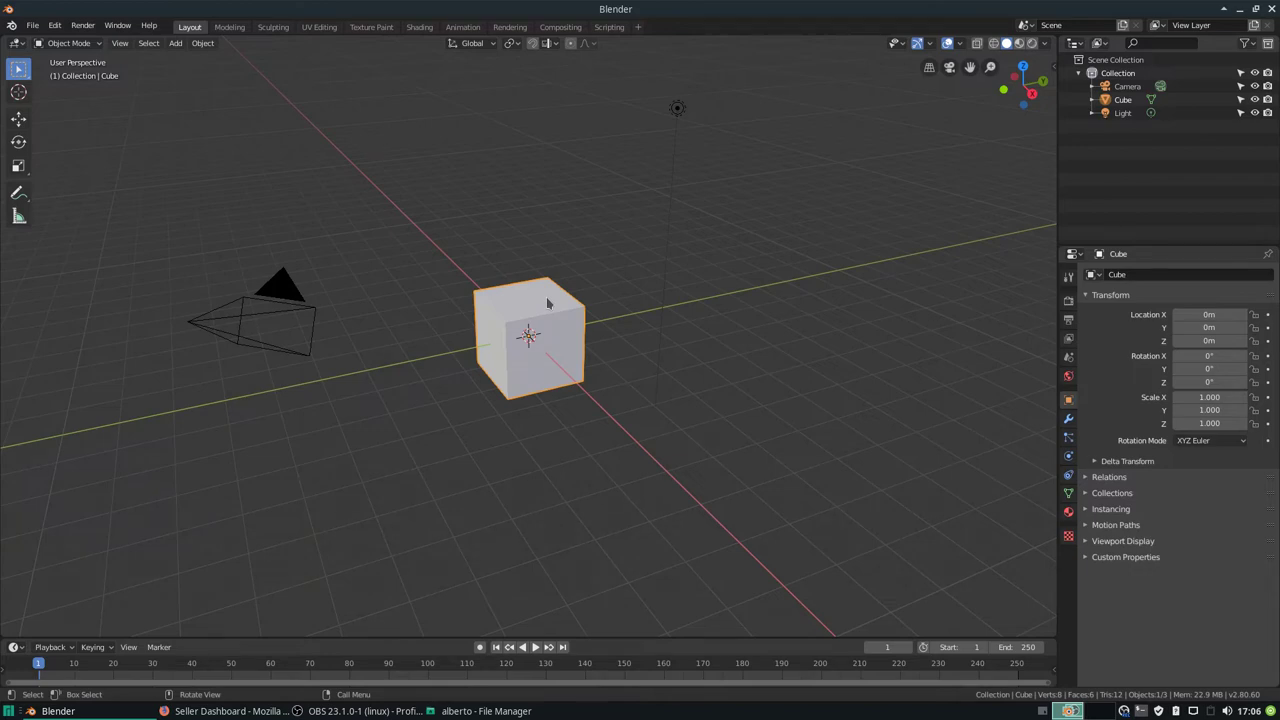
Step: Toggle X-ray transparency and viewport overlays on and off, leaving the cube opaque with overlays shown
{"action": "scroll", "coordinate": [547, 303], "scroll_direction": "up", "scroll_amount": 2}
{"action": "scroll", "coordinate": [543, 294], "scroll_direction": "down", "scroll_amount": 1}
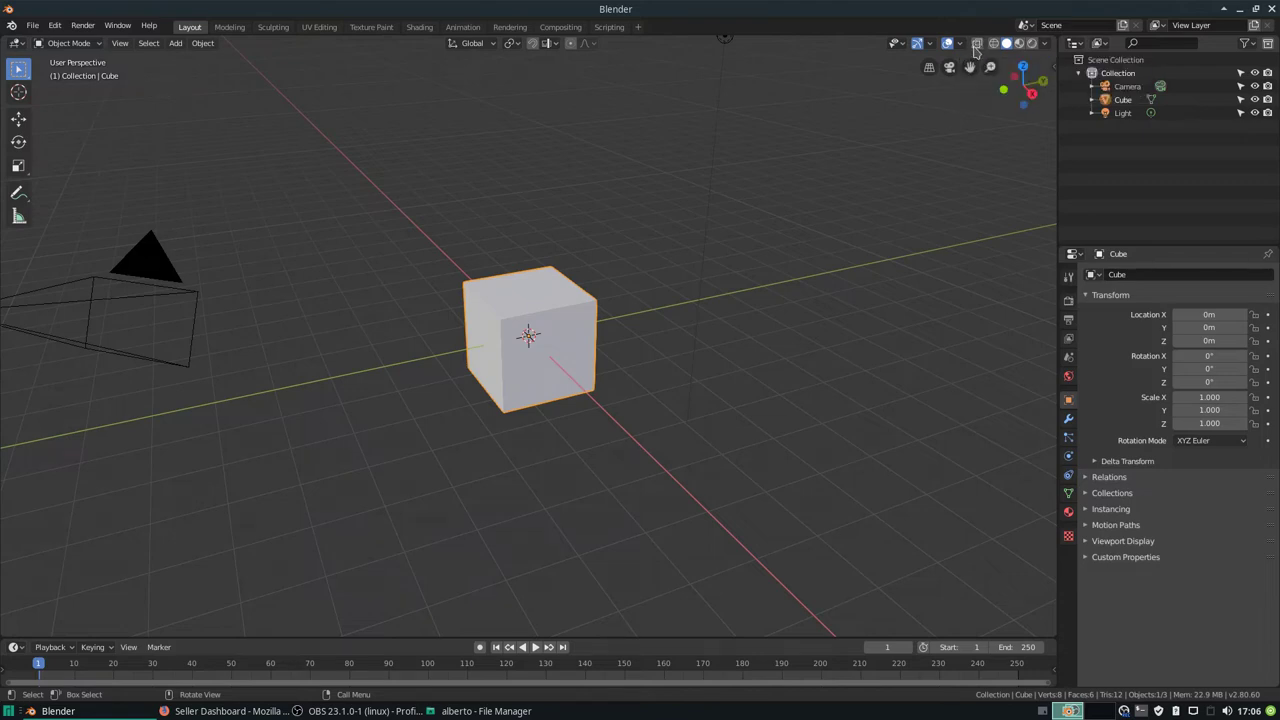
{"action": "left_click", "coordinate": [977, 44]}
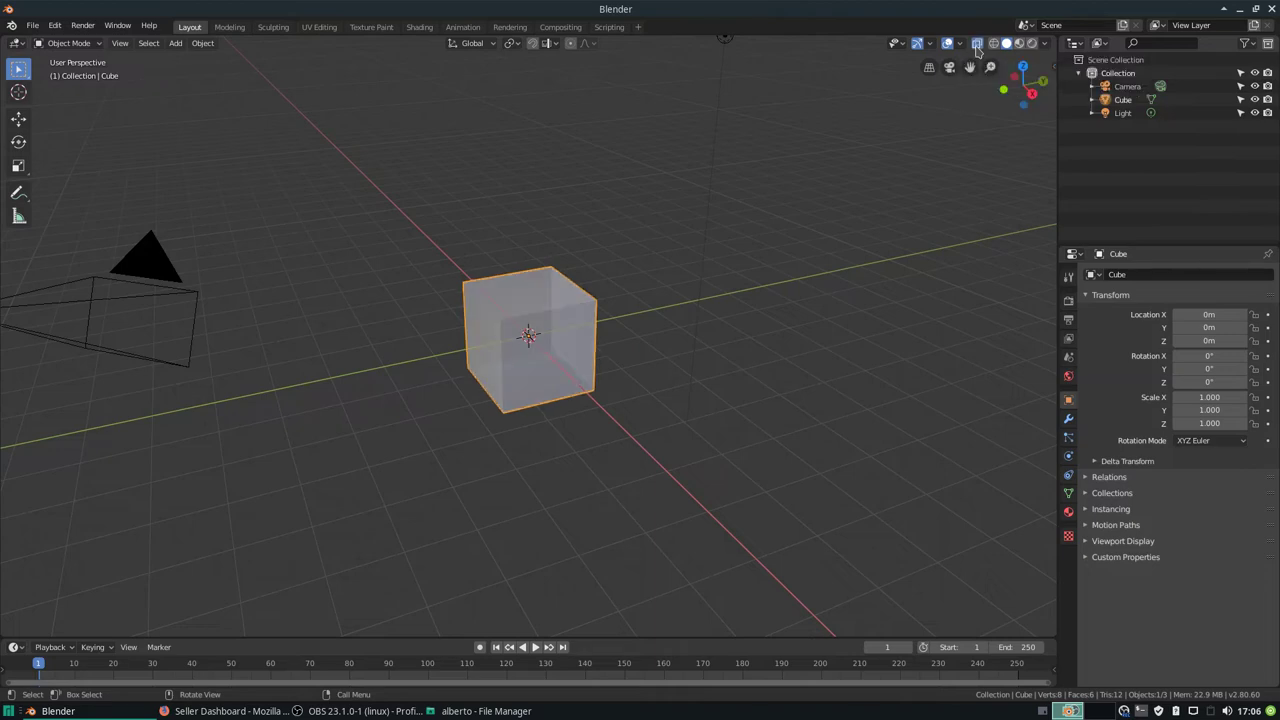
{"action": "scroll", "coordinate": [451, 310], "scroll_direction": "up", "scroll_amount": 4}
{"action": "mouse_move", "coordinate": [572, 318]}
{"action": "middle_mouse_down"}
{"action": "mouse_move", "coordinate": [572, 340]}
{"action": "mouse_move", "coordinate": [570, 292]}
{"action": "middle_mouse_up"}
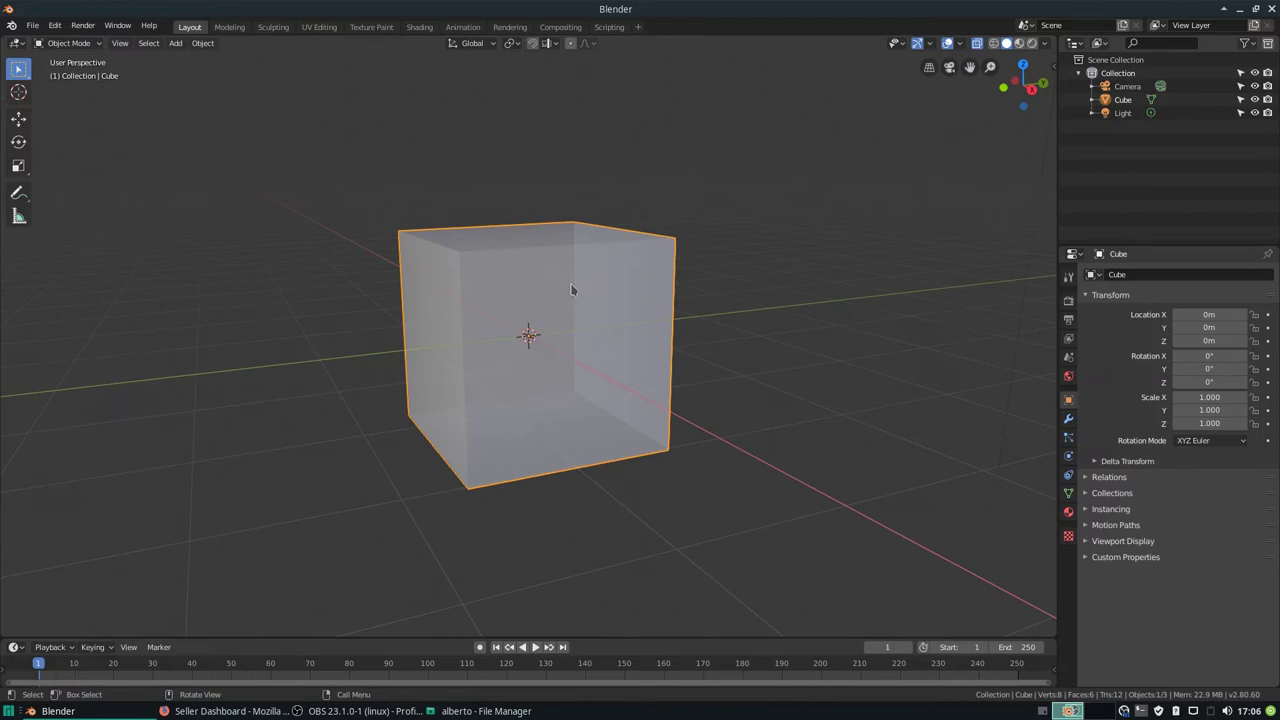
{"action": "left_click", "coordinate": [947, 44]}
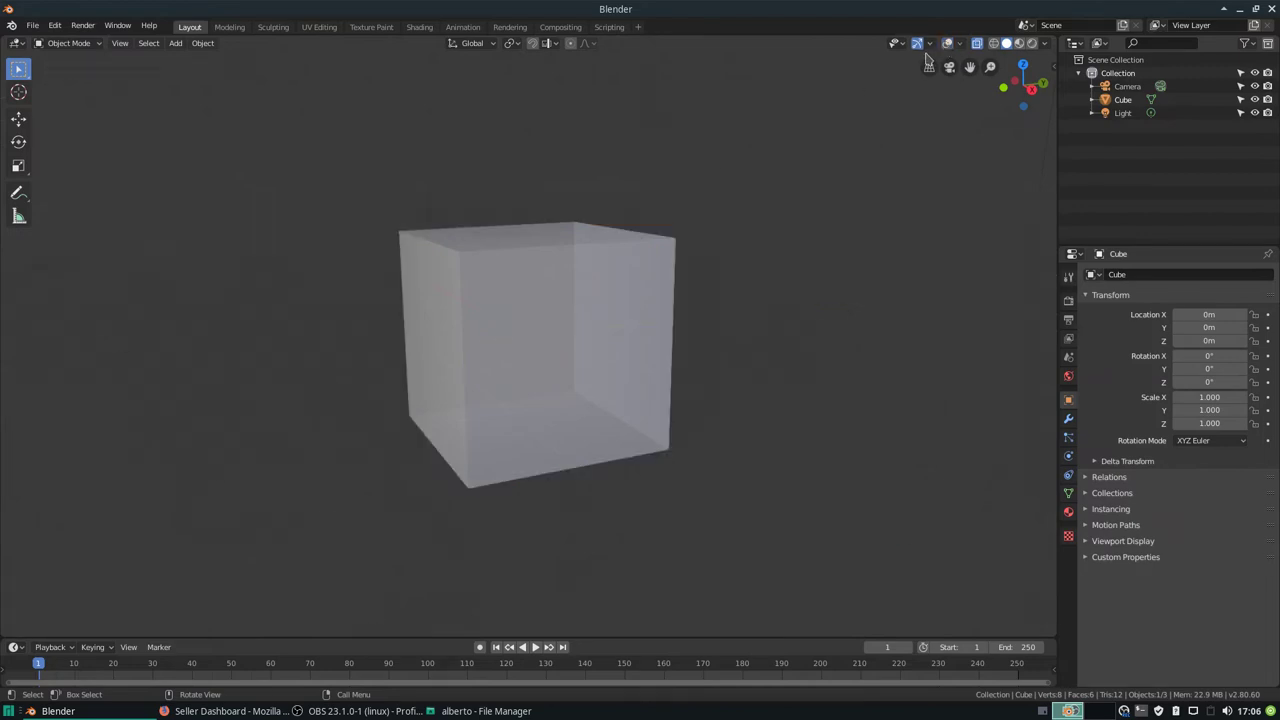
{"action": "left_click", "coordinate": [947, 44]}
{"action": "left_click", "coordinate": [977, 44]}
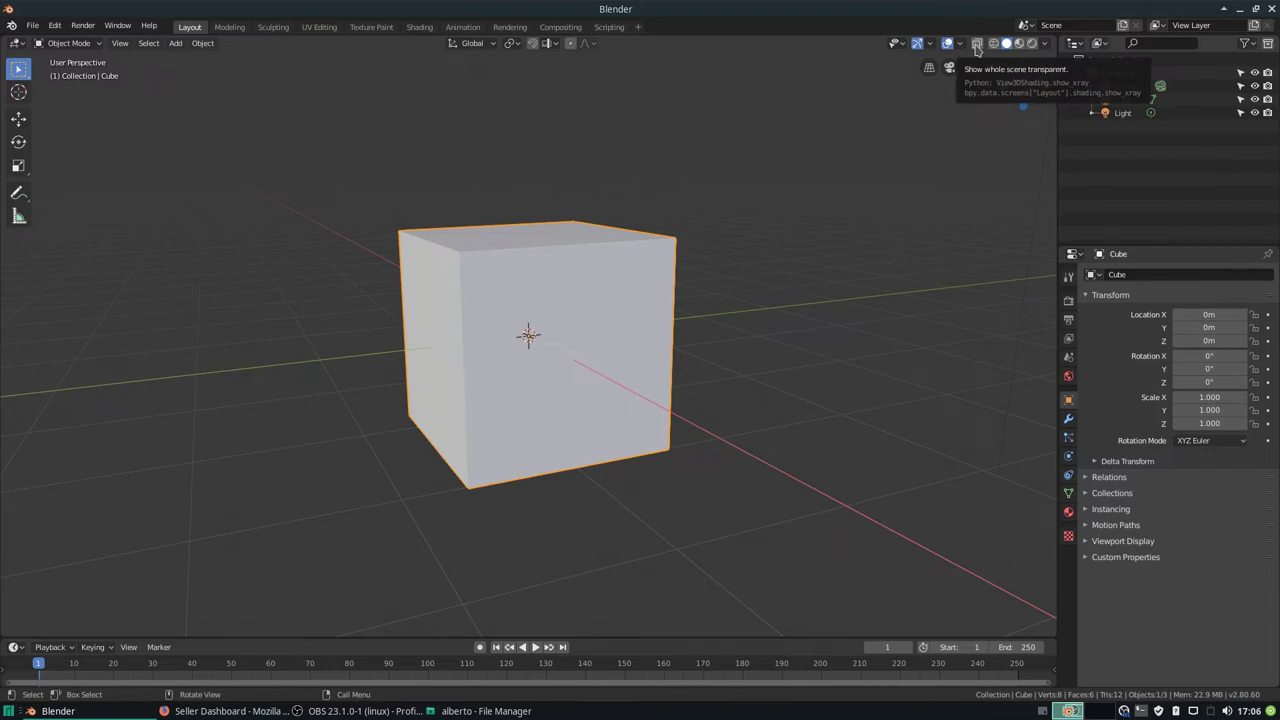
{"action": "left_click", "coordinate": [977, 44]}
{"action": "left_click", "coordinate": [977, 44]}
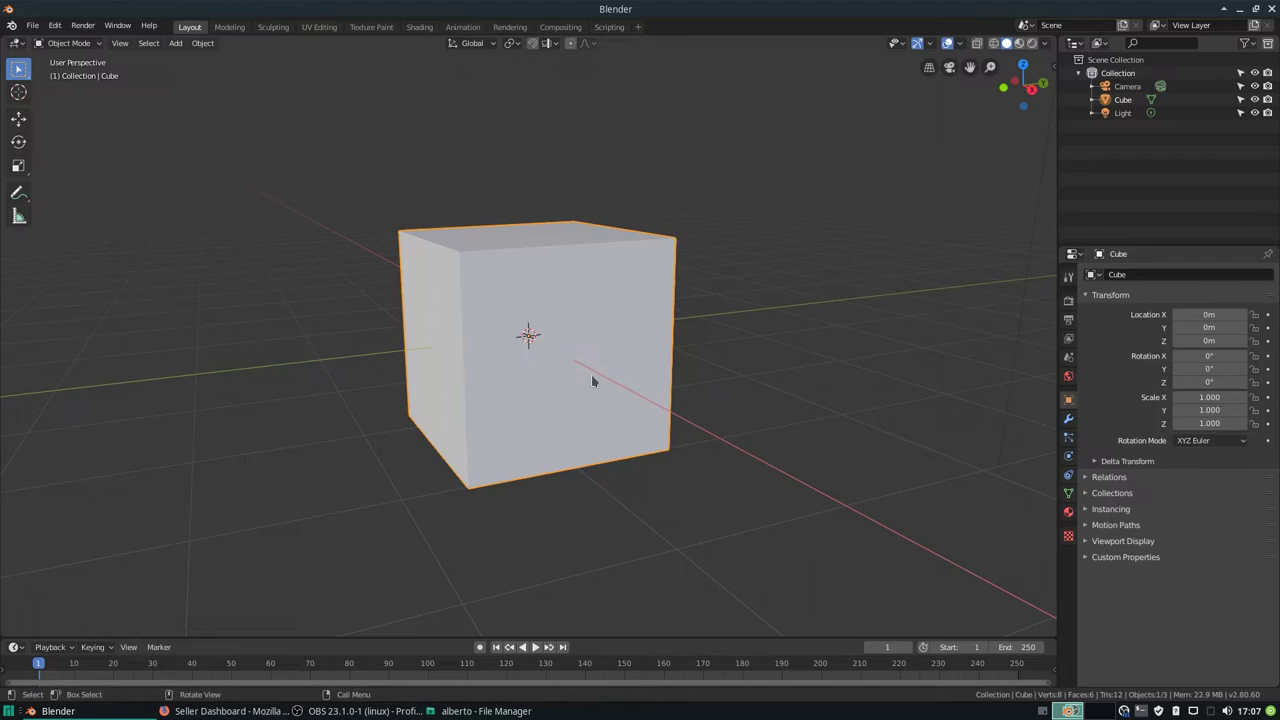
Step: Duplicate the cube, leaving the copy in place at the origin
{"action": "scroll", "coordinate": [570, 408], "scroll_direction": "down", "scroll_amount": 2}
{"action": "scroll", "coordinate": [540, 360], "scroll_direction": "down", "scroll_amount": 2}
{"action": "scroll", "coordinate": [537, 354], "scroll_direction": "up", "scroll_amount": 3}
{"action": "scroll", "coordinate": [545, 353], "scroll_direction": "down", "scroll_amount": 2}
{"action": "scroll", "coordinate": [548, 353], "scroll_direction": "up", "scroll_amount": 2}
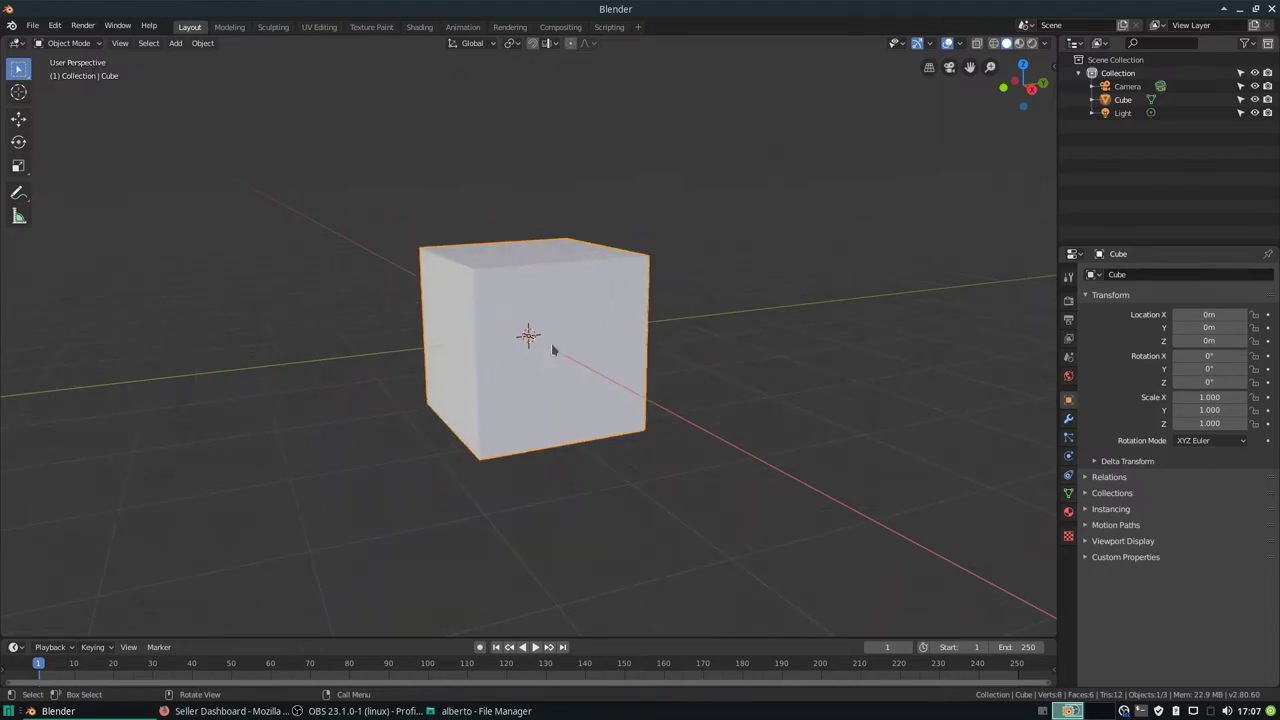
{"action": "scroll", "coordinate": [551, 349], "scroll_direction": "up", "scroll_amount": 2}
{"action": "key", "text": "shift+d"}
{"action": "right_click", "coordinate": [551, 343]}
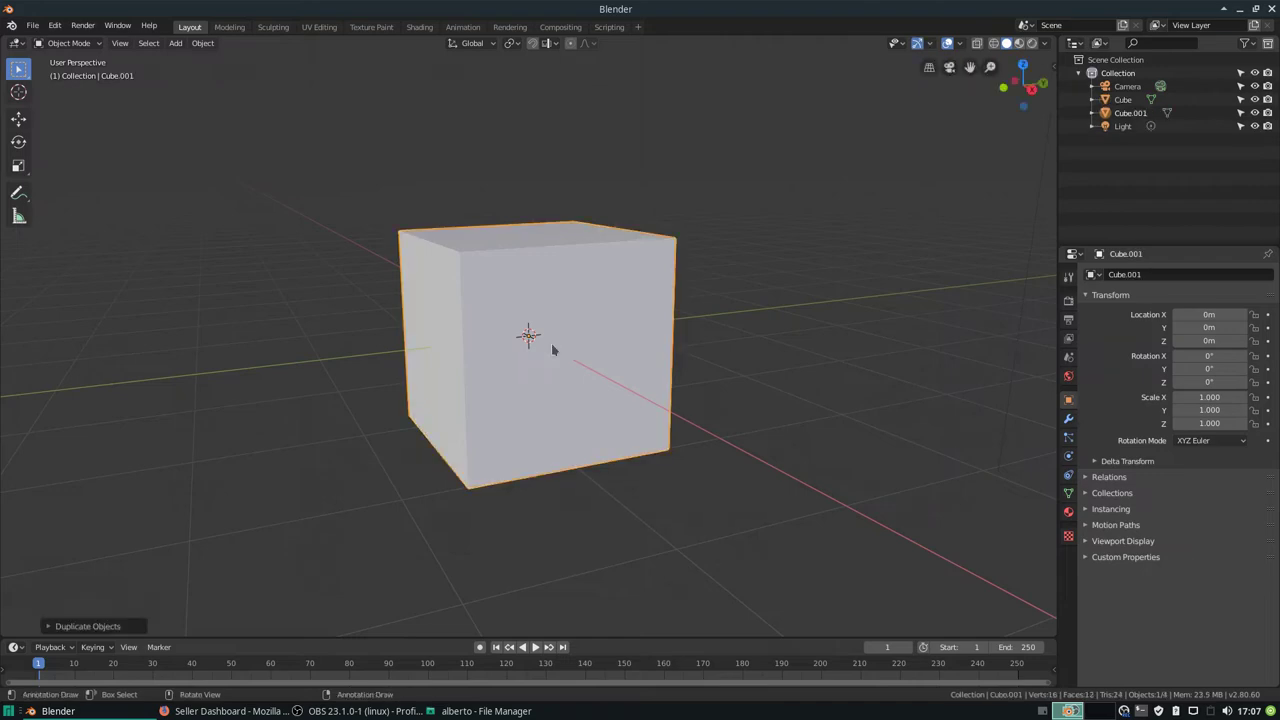
Step: Make the original Cube active and undo to remove the duplicate Cube.001
{"action": "scroll", "coordinate": [500, 320], "scroll_direction": "down", "scroll_amount": 2}
{"action": "scroll", "coordinate": [512, 320], "scroll_direction": "up", "scroll_amount": 3}
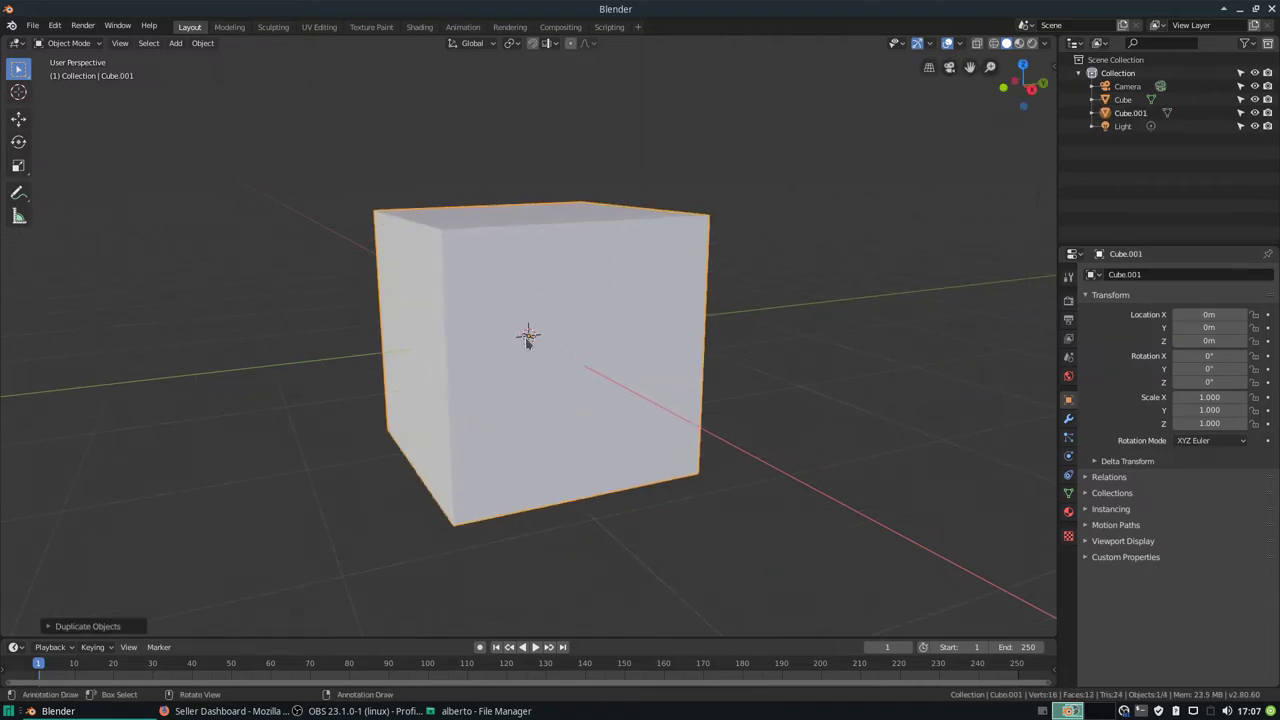
{"action": "key", "text": "g"}
{"action": "right_click", "coordinate": [647, 279]}
{"action": "left_click", "coordinate": [582, 313]}
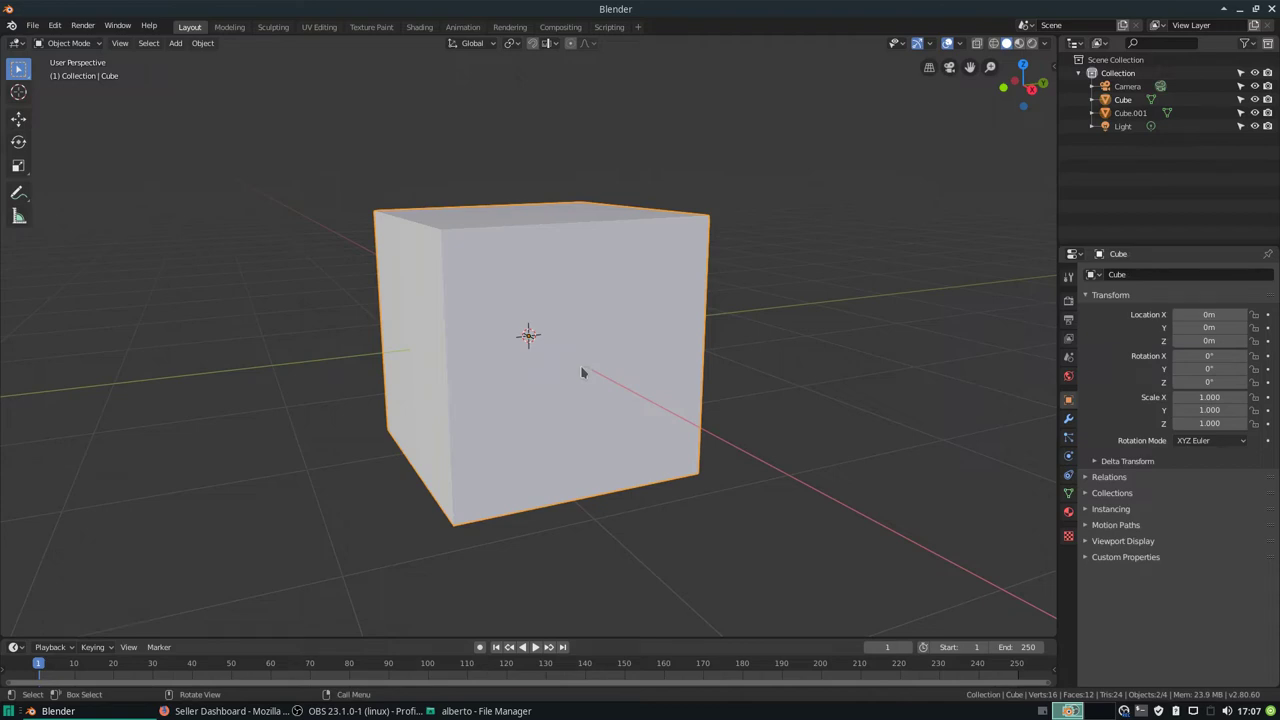
{"action": "key", "text": "ctrl+z"}
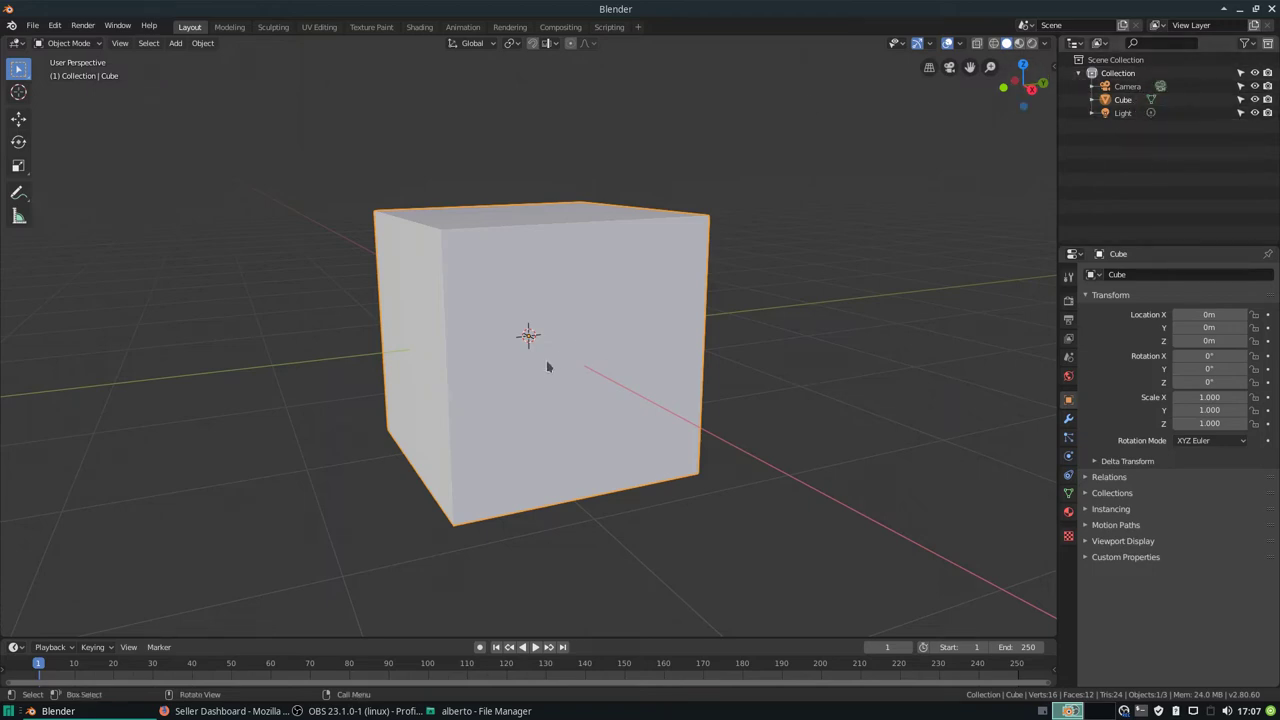
Step: Reselect the cube and cancel a move so it stays at the origin
{"action": "left_click", "coordinate": [653, 150]}
{"action": "left_click", "coordinate": [591, 361]}
{"action": "key", "text": "g"}
{"action": "key", "text": "Escape"}
Step: Search for 'remove doubles', which finds nothing, then enter Edit Mode on the cube
{"action": "key", "text": "F3"}
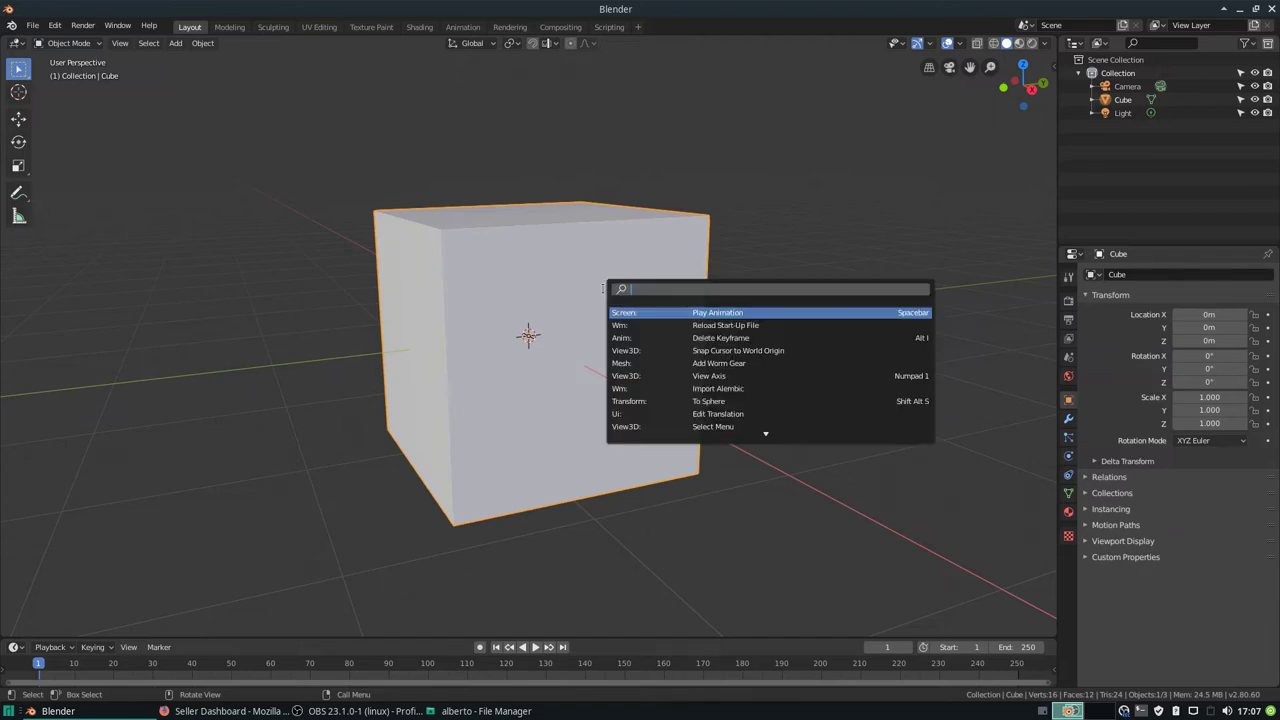
{"action": "type", "text": "remove"}
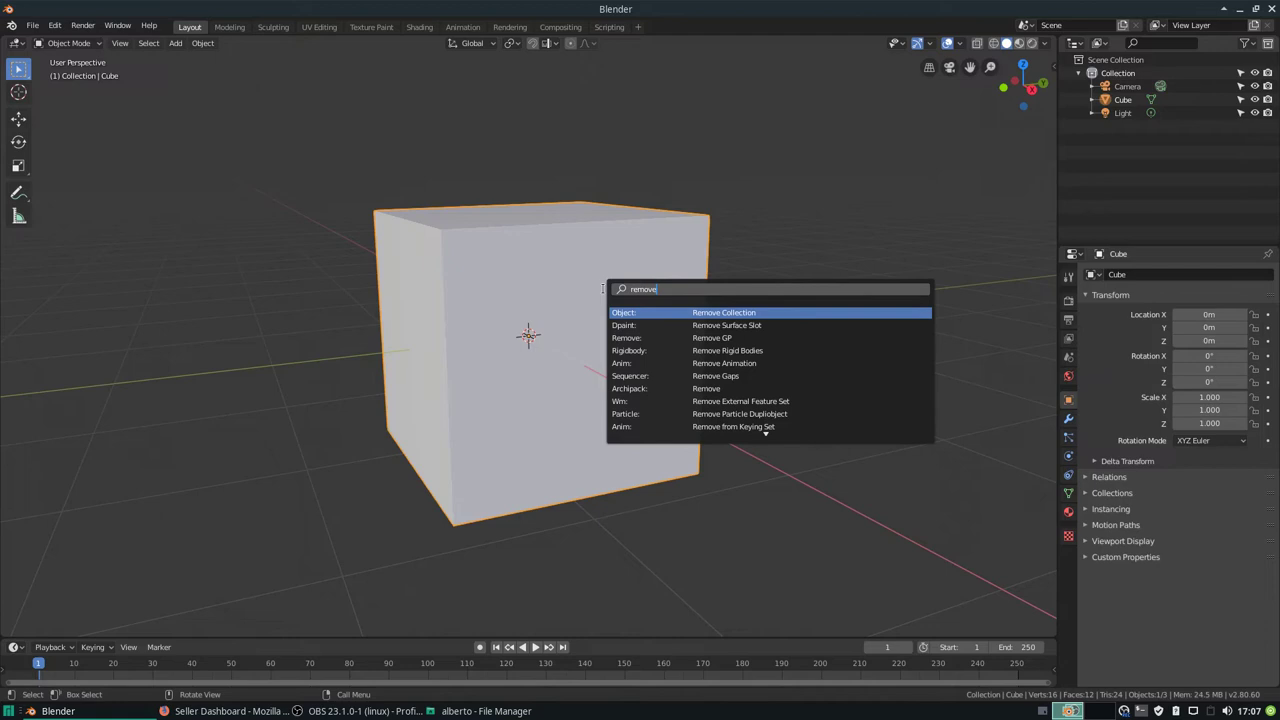
{"action": "type", "text": " doubles"}
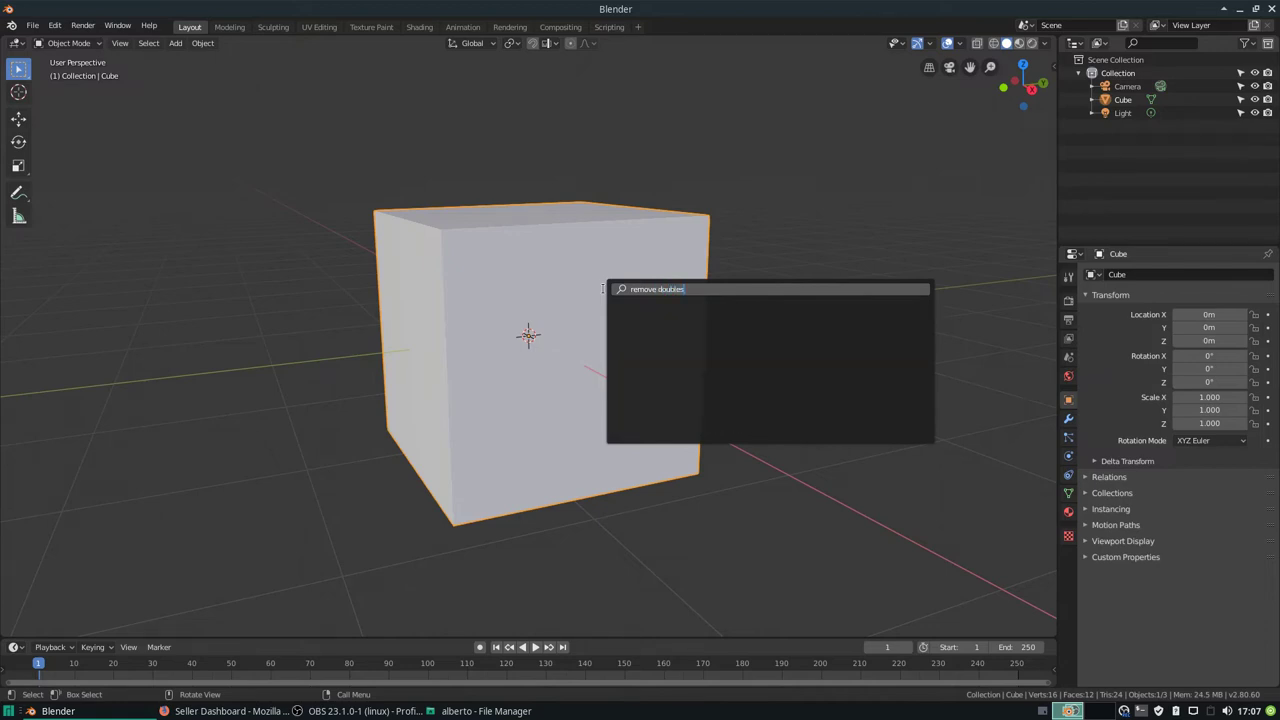
{"action": "key", "text": "Escape"}
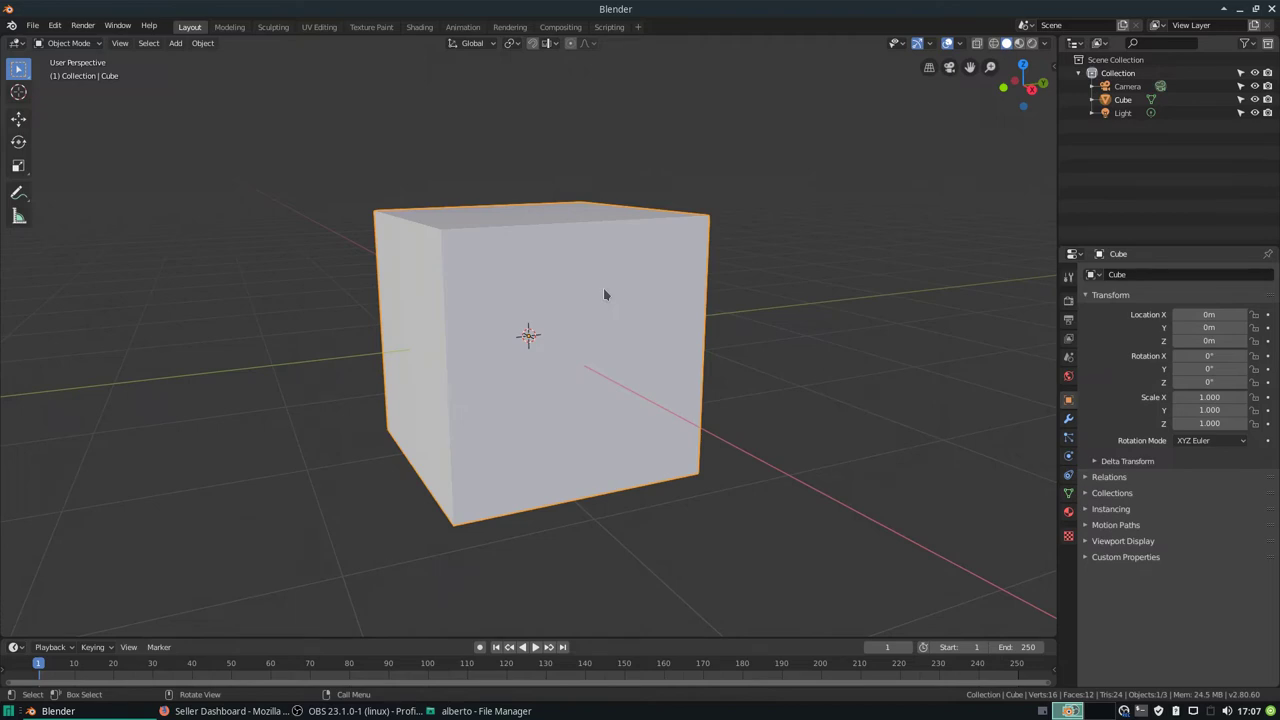
{"action": "key", "text": "Tab"}
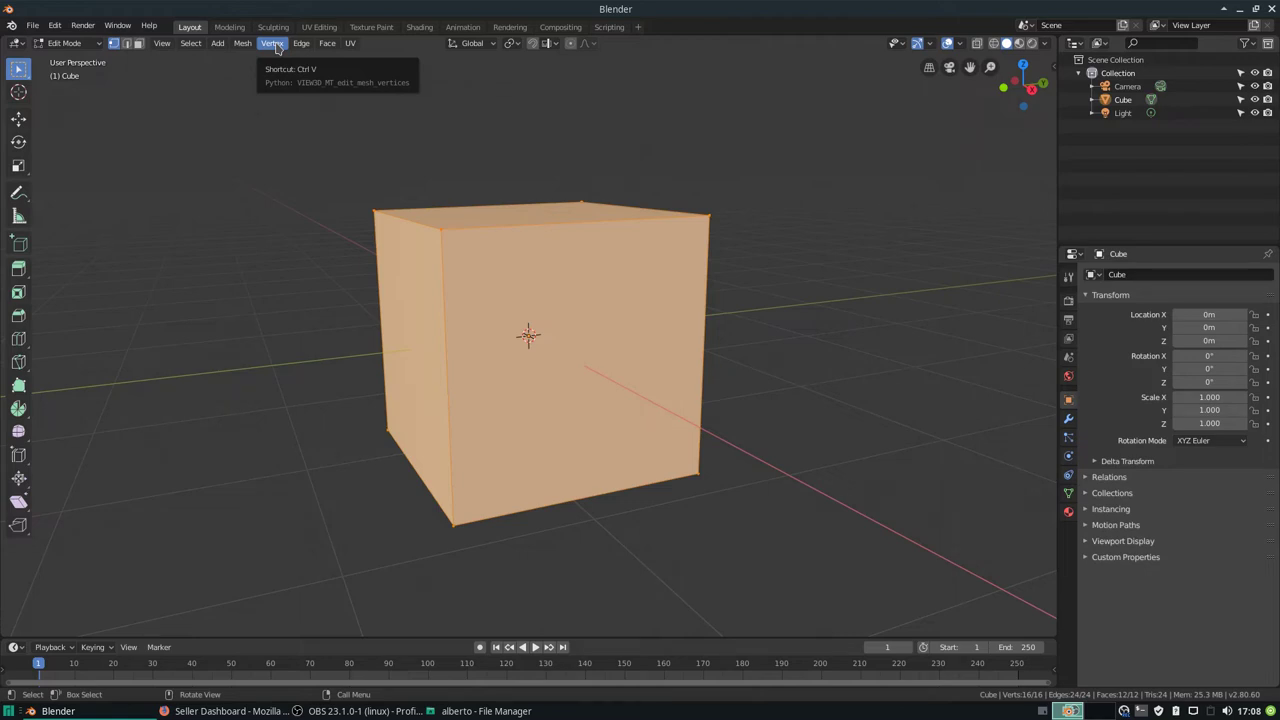
Step: Merge vertices by distance, removing 8 duplicates, then return to Object Mode
{"action": "left_click", "coordinate": [277, 48]}
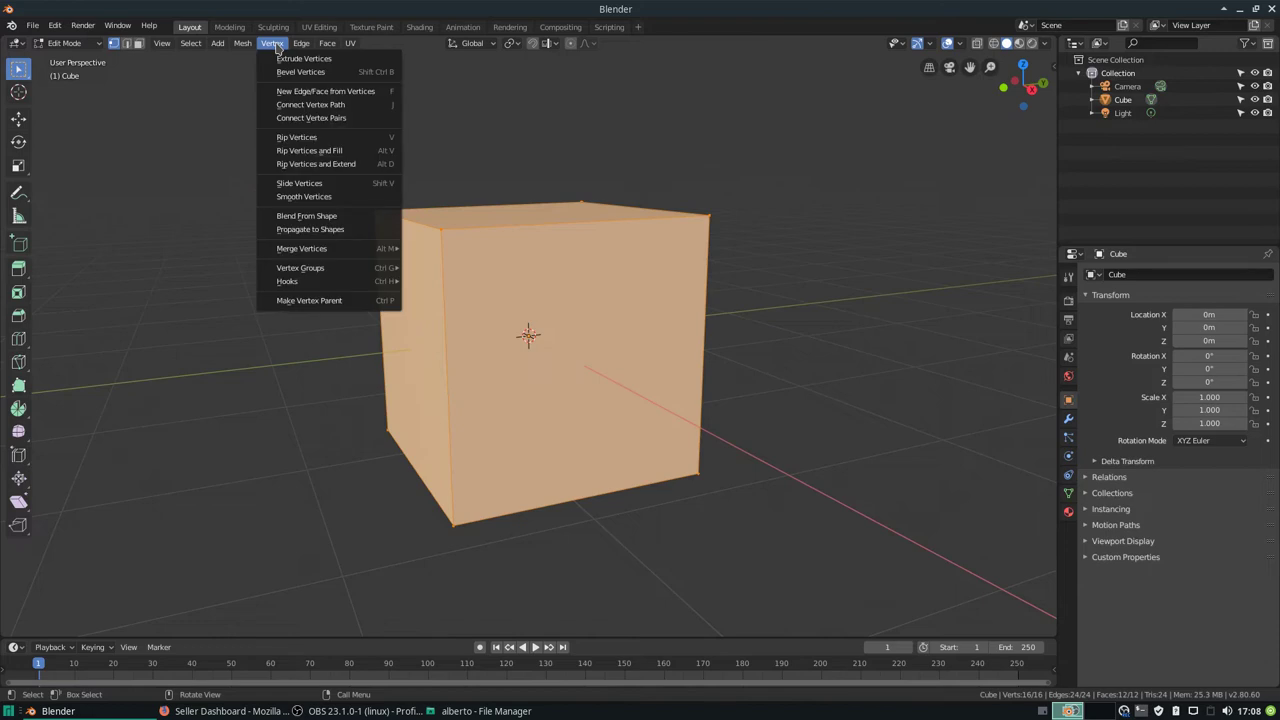
{"action": "mouse_move", "coordinate": [302, 248]}
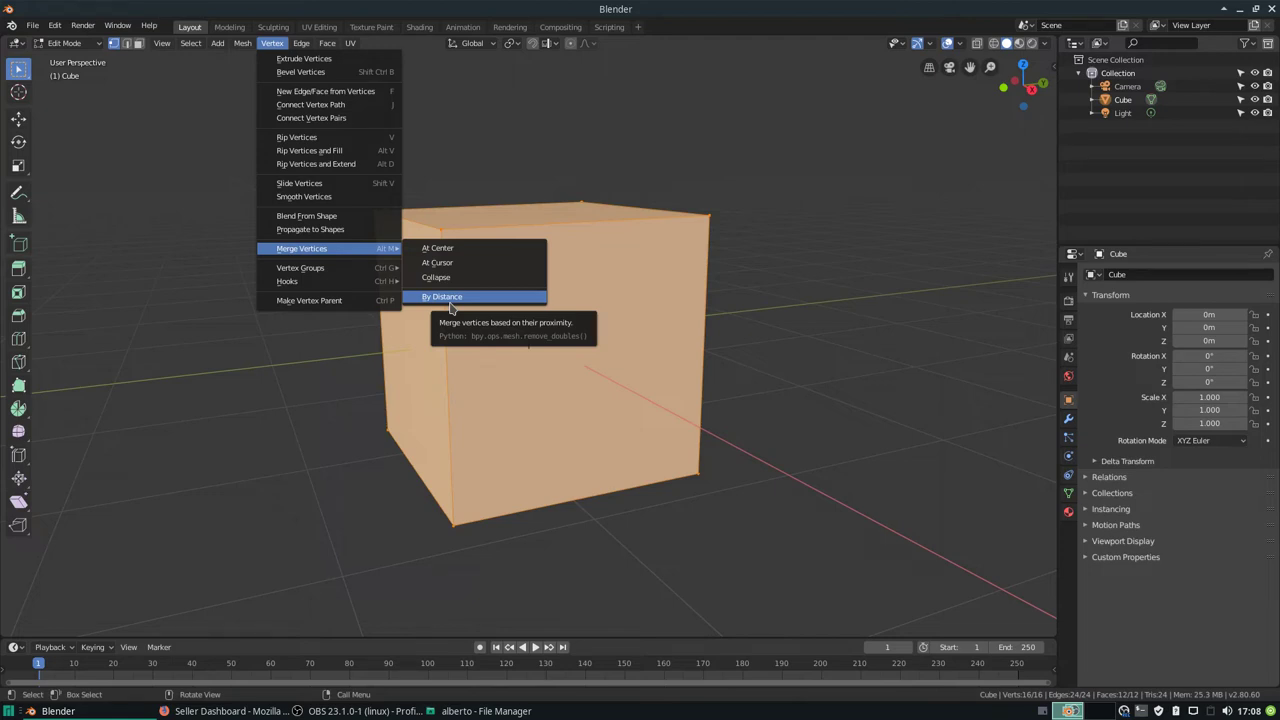
{"action": "left_click", "coordinate": [451, 298]}
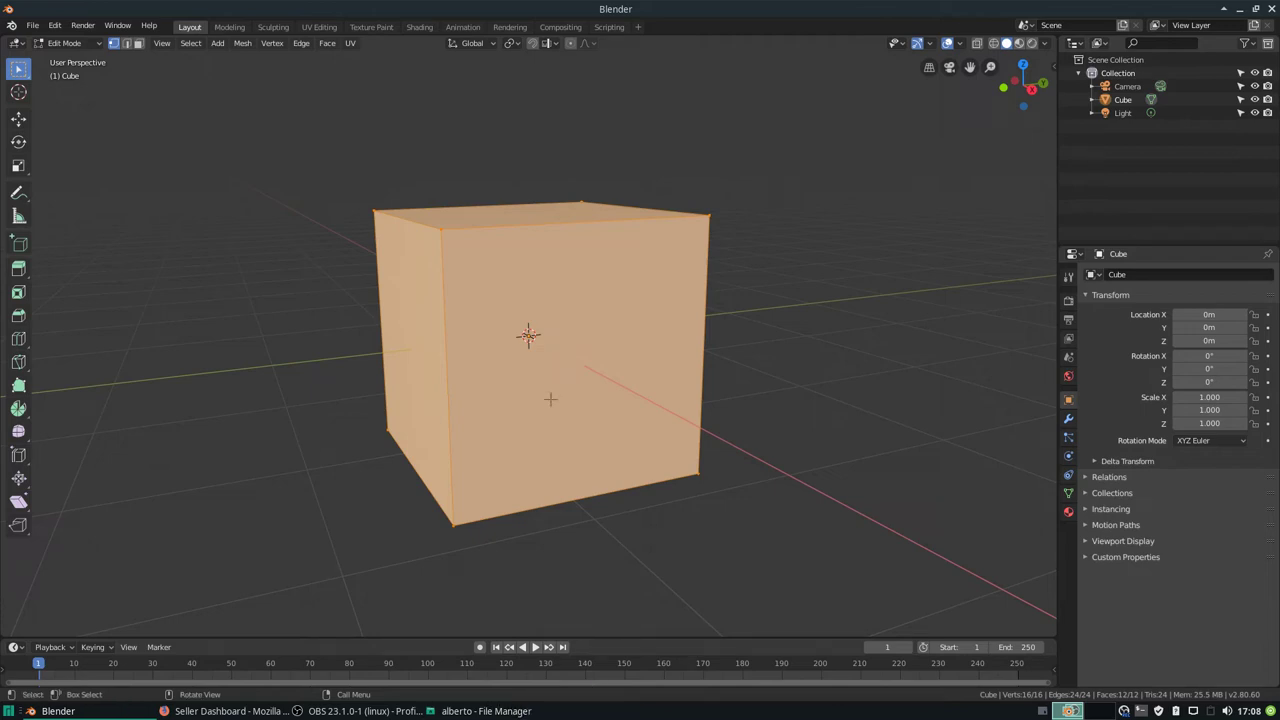
{"action": "key", "text": "m"}
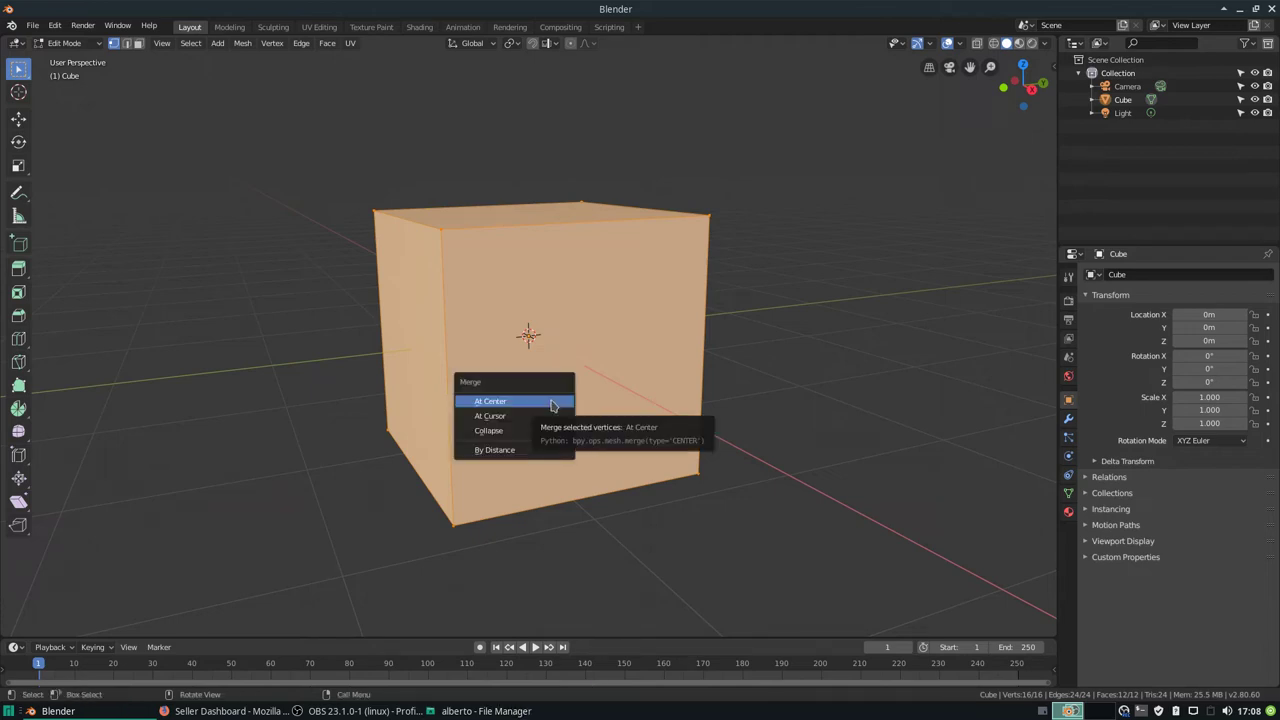
{"action": "left_click", "coordinate": [530, 450]}
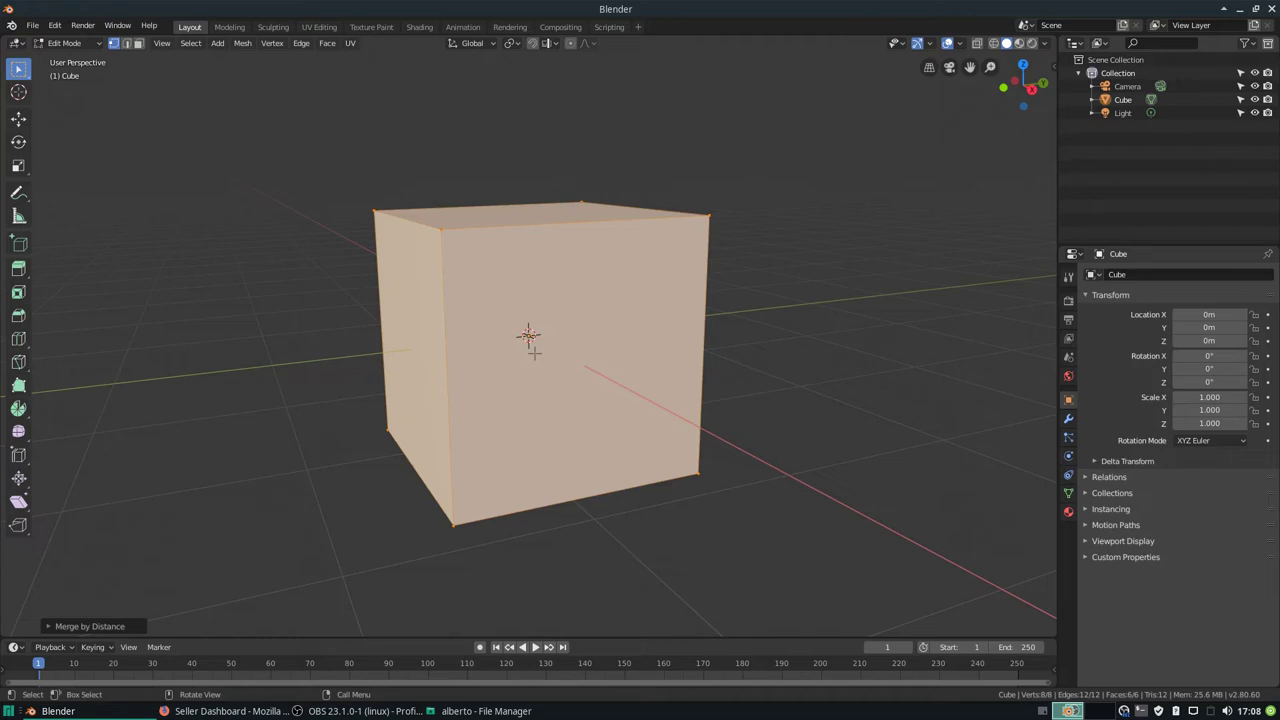
{"action": "key", "text": "Tab"}
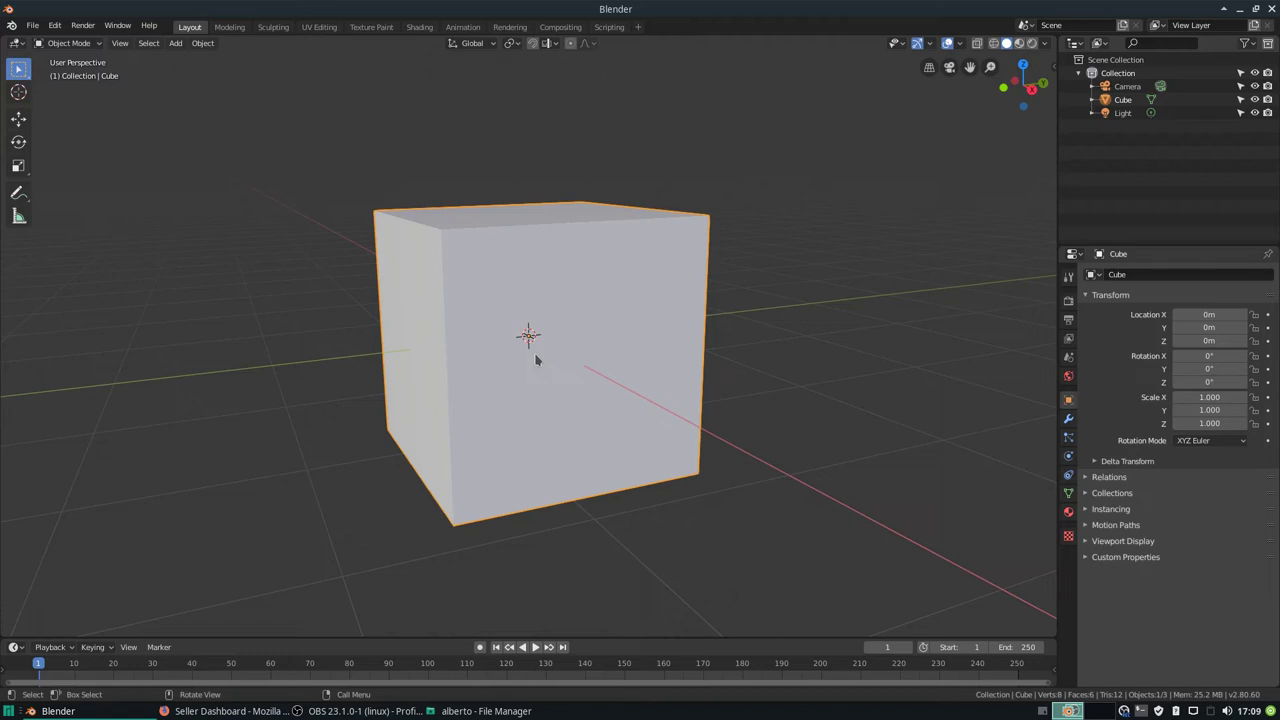
Step: In Edit Mode with face selection, select only the top face and recalculate its normals
{"action": "mouse_move", "coordinate": [443, 320]}
{"action": "middle_mouse_down"}
{"action": "mouse_move", "coordinate": [511, 297]}
{"action": "mouse_move", "coordinate": [560, 349]}
{"action": "mouse_move", "coordinate": [594, 346]}
{"action": "middle_mouse_up"}
{"action": "key", "text": "Tab"}
{"action": "mouse_move", "coordinate": [551, 291]}
{"action": "middle_mouse_down"}
{"action": "mouse_move", "coordinate": [558, 310]}
{"action": "mouse_move", "coordinate": [630, 340]}
{"action": "mouse_move", "coordinate": [652, 380]}
{"action": "mouse_move", "coordinate": [605, 333]}
{"action": "mouse_move", "coordinate": [571, 354]}
{"action": "mouse_move", "coordinate": [580, 326]}
{"action": "middle_mouse_up"}
{"action": "key", "text": "3"}
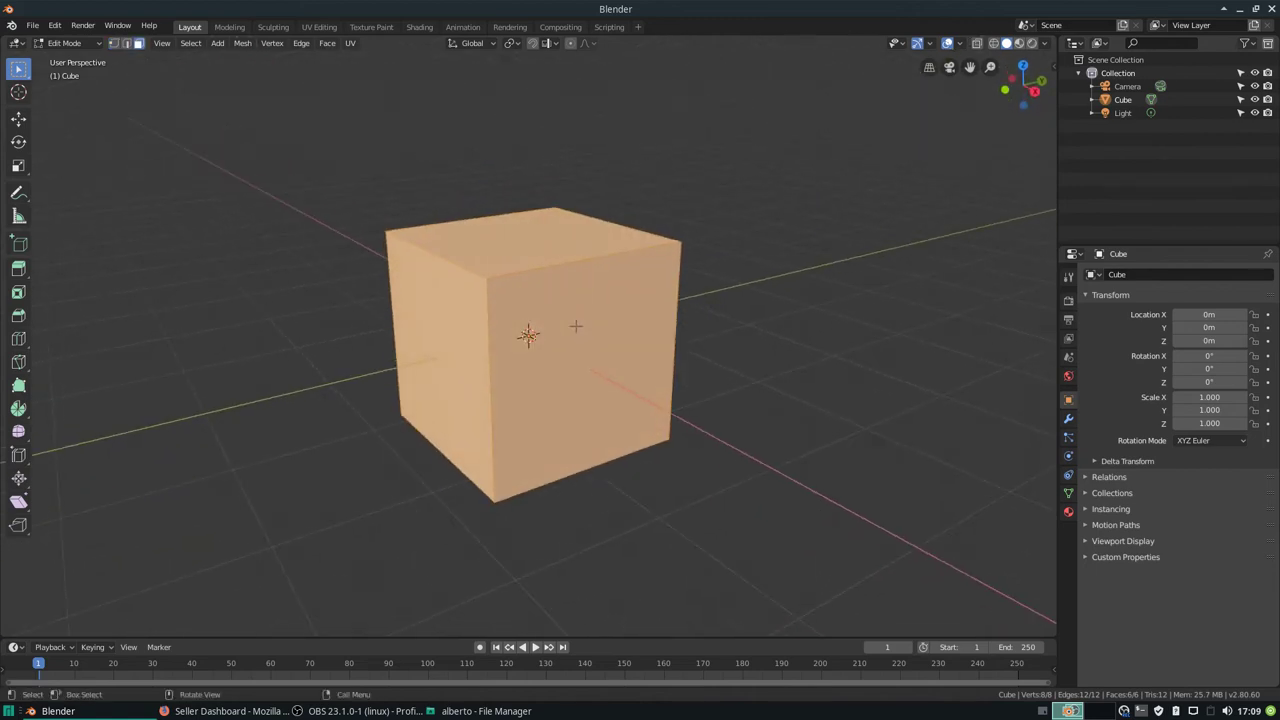
{"action": "scroll", "coordinate": [570, 321], "scroll_direction": "up", "scroll_amount": 2}
{"action": "left_click", "coordinate": [487, 195]}
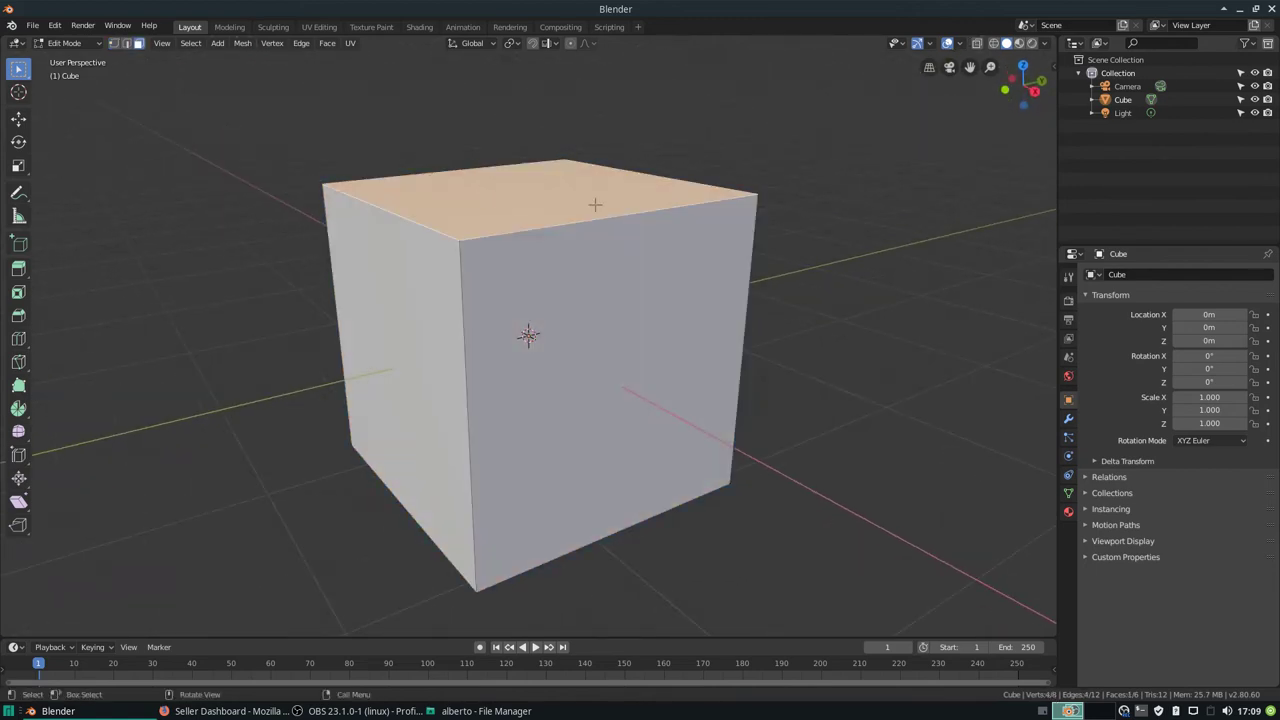
{"action": "key", "text": "shift+n"}
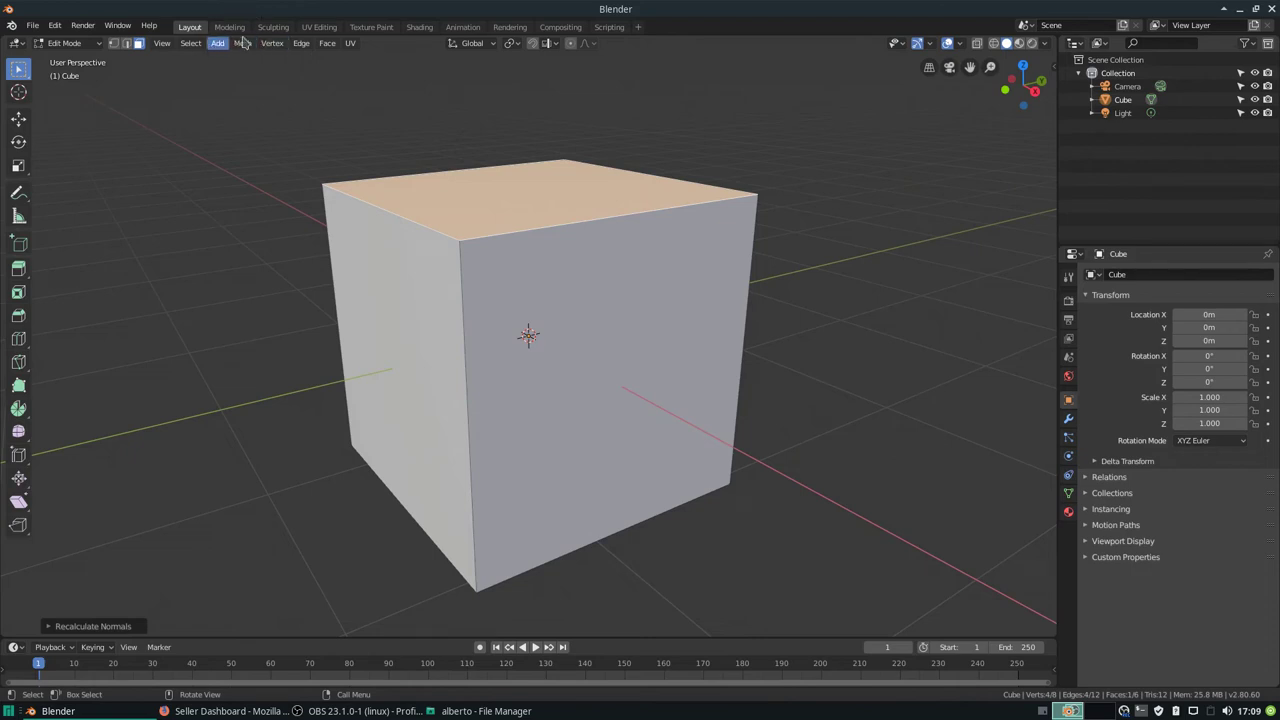
Step: Flip the top face's normals using the 'flip' operator search, then return to Object Mode
{"action": "left_click", "coordinate": [328, 44]}
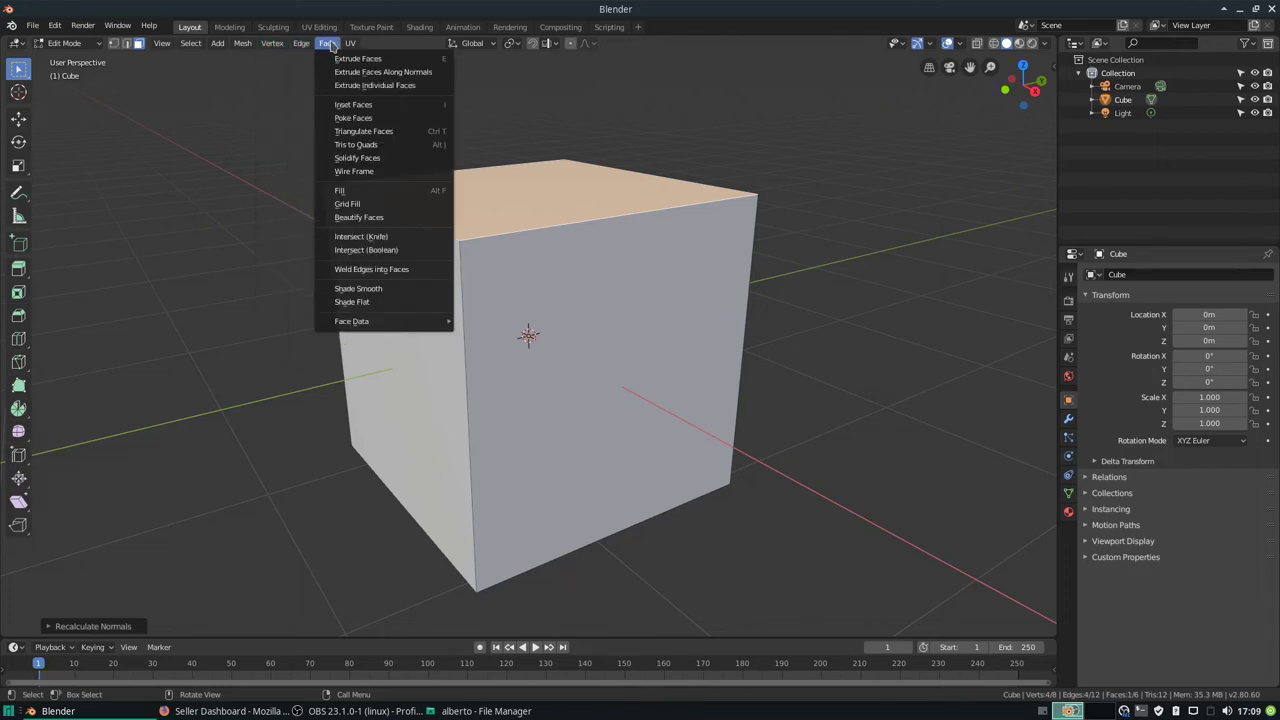
{"action": "mouse_move", "coordinate": [380, 321]}
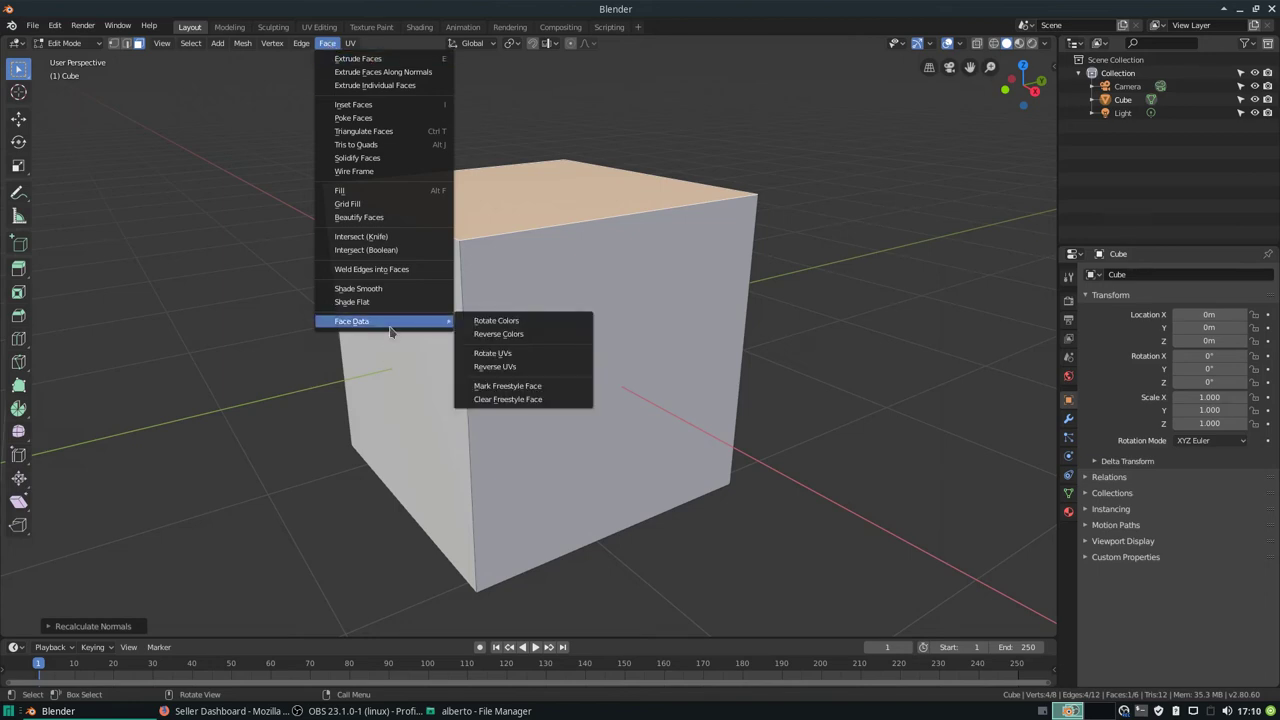
{"action": "key", "text": "Escape"}
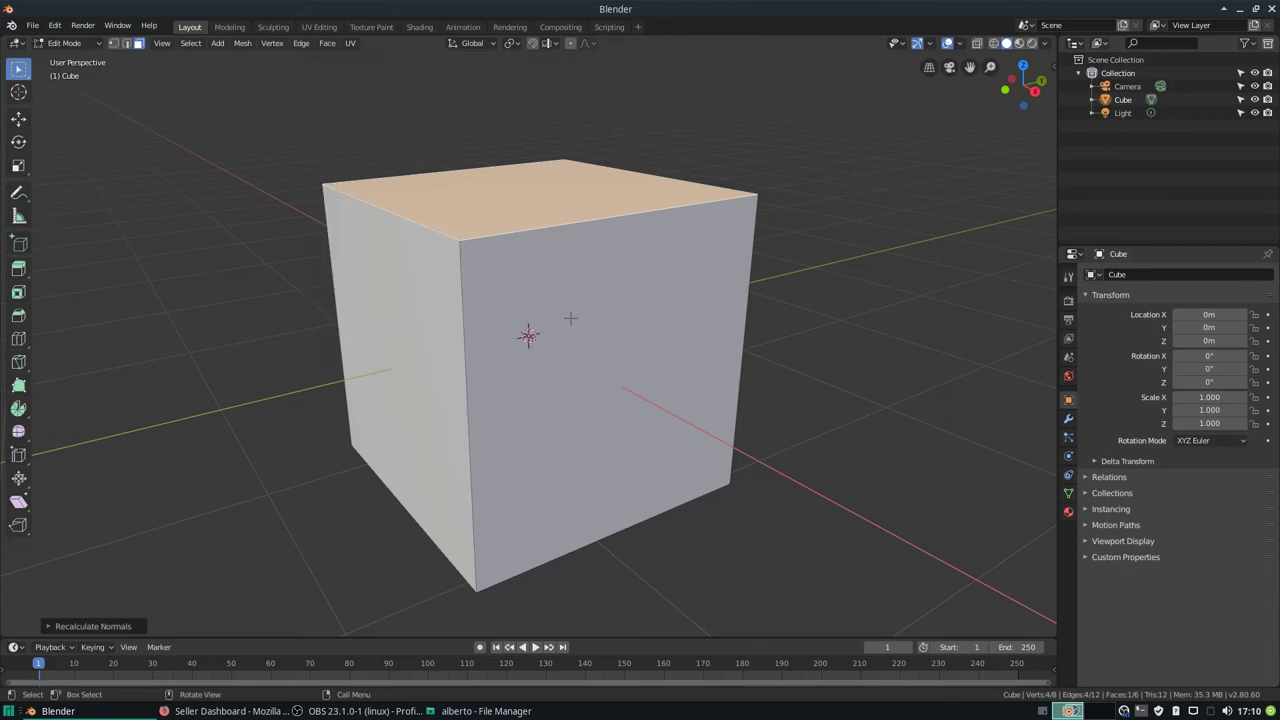
{"action": "key", "text": "F3"}
{"action": "type", "text": "flip"}
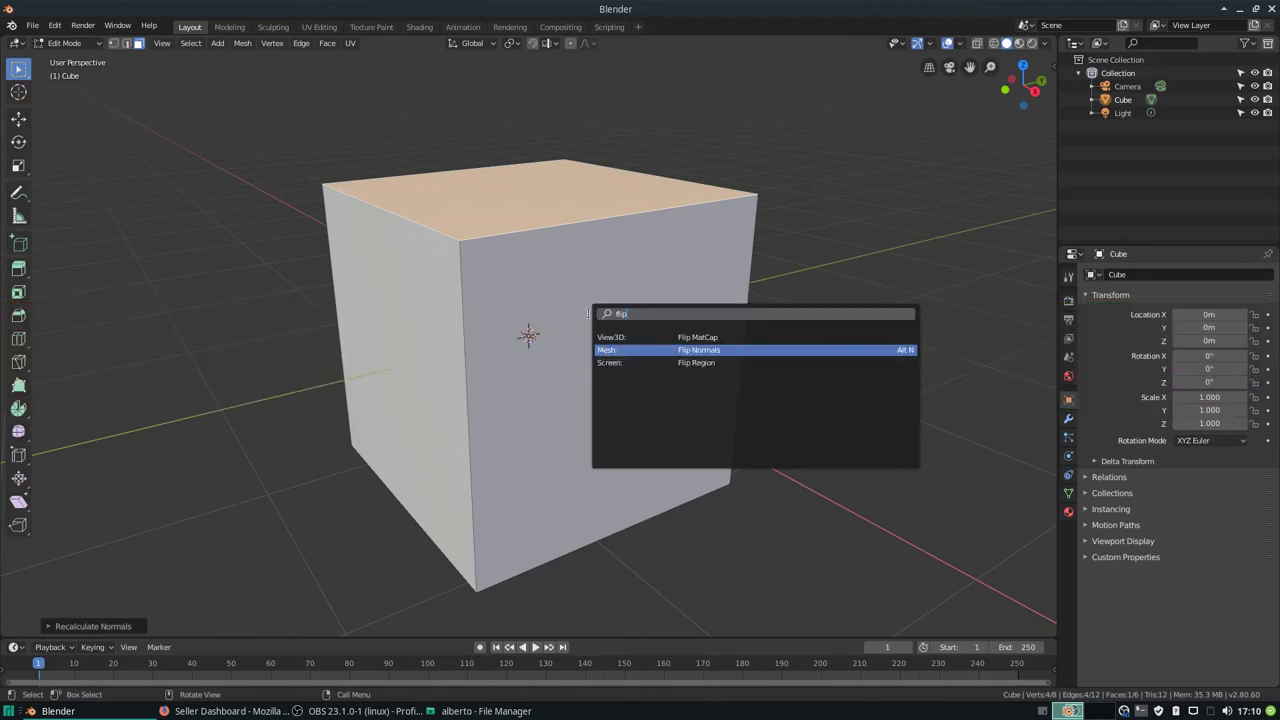
{"action": "key", "text": "Return"}
{"action": "key", "text": "Tab"}
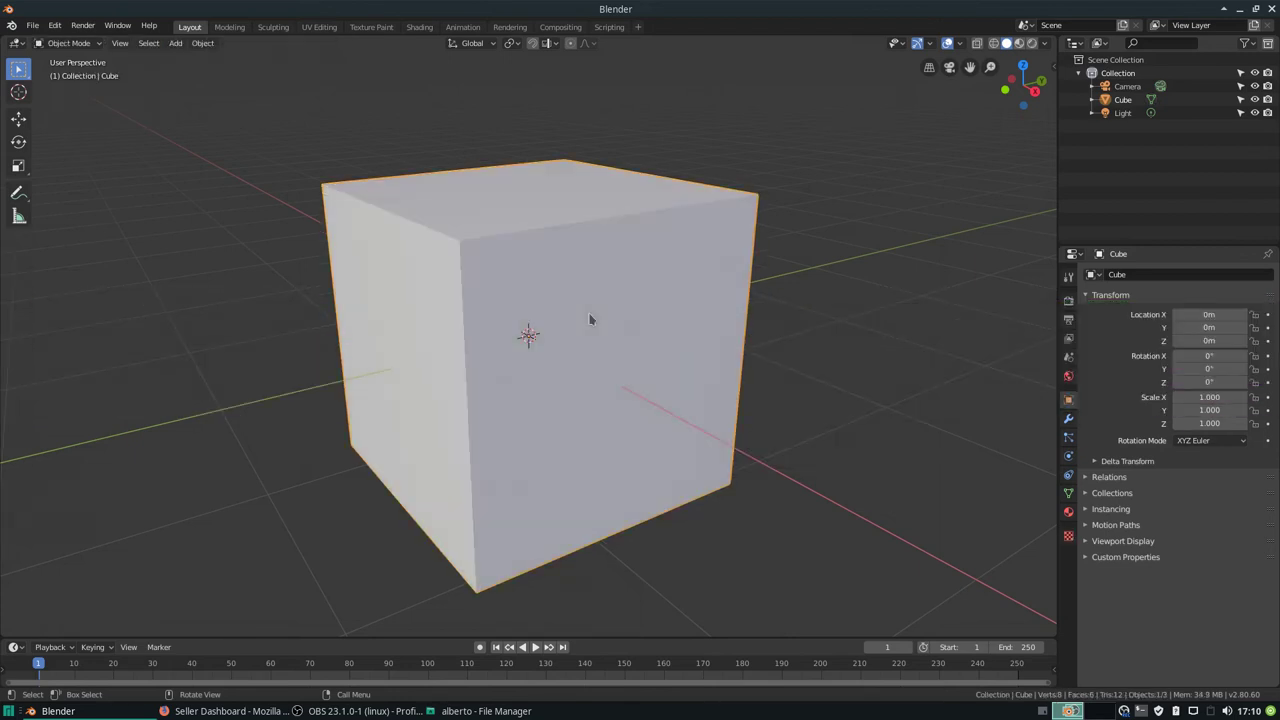
{"action": "mouse_move", "coordinate": [632, 309]}
{"action": "middle_mouse_down"}
{"action": "mouse_move", "coordinate": [460, 334]}
{"action": "mouse_move", "coordinate": [579, 315]}
{"action": "mouse_move", "coordinate": [543, 336]}
{"action": "mouse_move", "coordinate": [581, 332]}
{"action": "mouse_move", "coordinate": [557, 320]}
{"action": "mouse_move", "coordinate": [528, 337]}
{"action": "mouse_move", "coordinate": [566, 331]}
{"action": "mouse_move", "coordinate": [591, 362]}
{"action": "middle_mouse_up"}
Step: In Edit Mode, extrude the cube's top face upward
{"action": "key", "text": "Tab"}
{"action": "scroll", "coordinate": [536, 349], "scroll_direction": "down", "scroll_amount": 2}
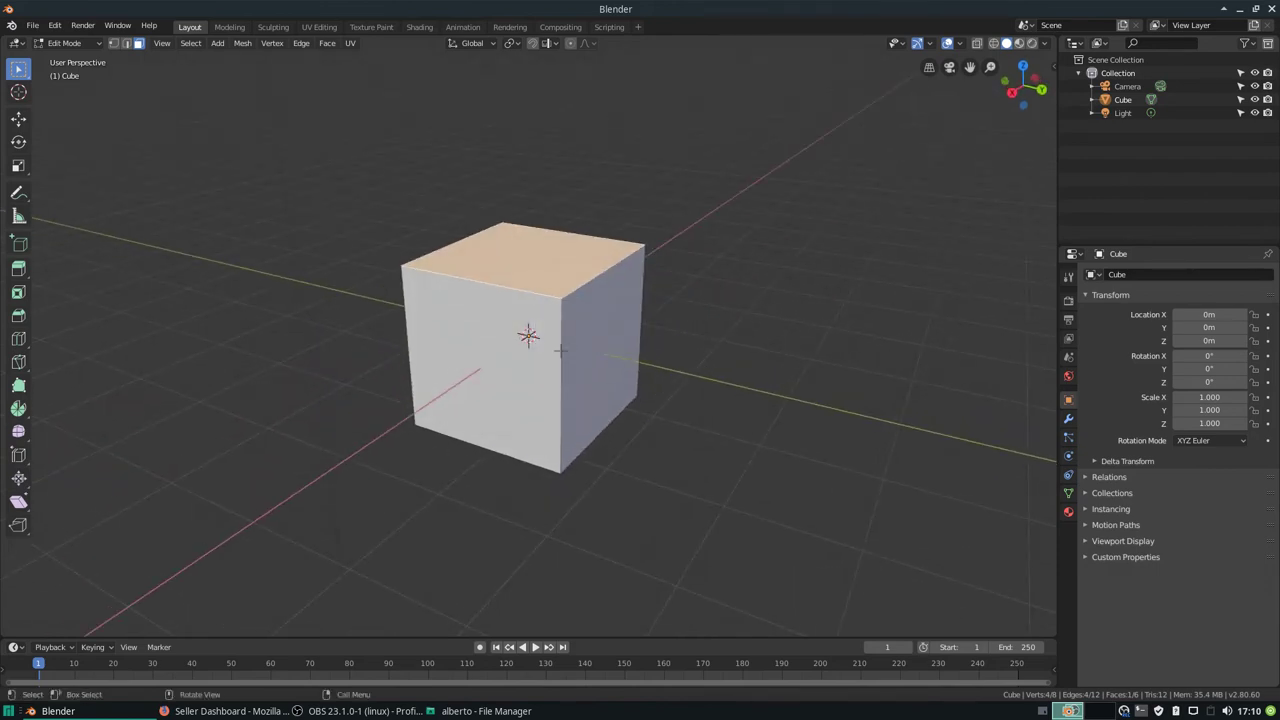
{"action": "key", "text": "e"}
{"action": "left_click", "coordinate": [575, 285]}
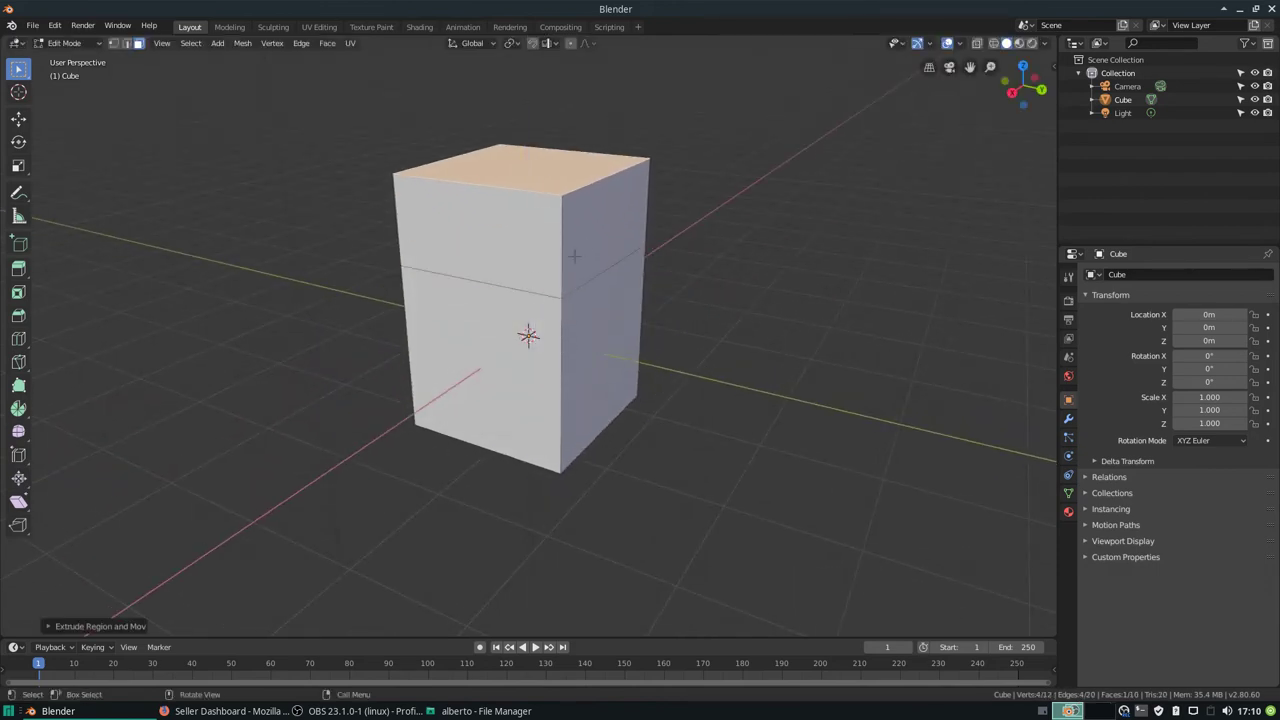
Step: Extrude the upper side face outward twice to form the L-shaped arm
{"action": "left_click", "coordinate": [590, 238]}
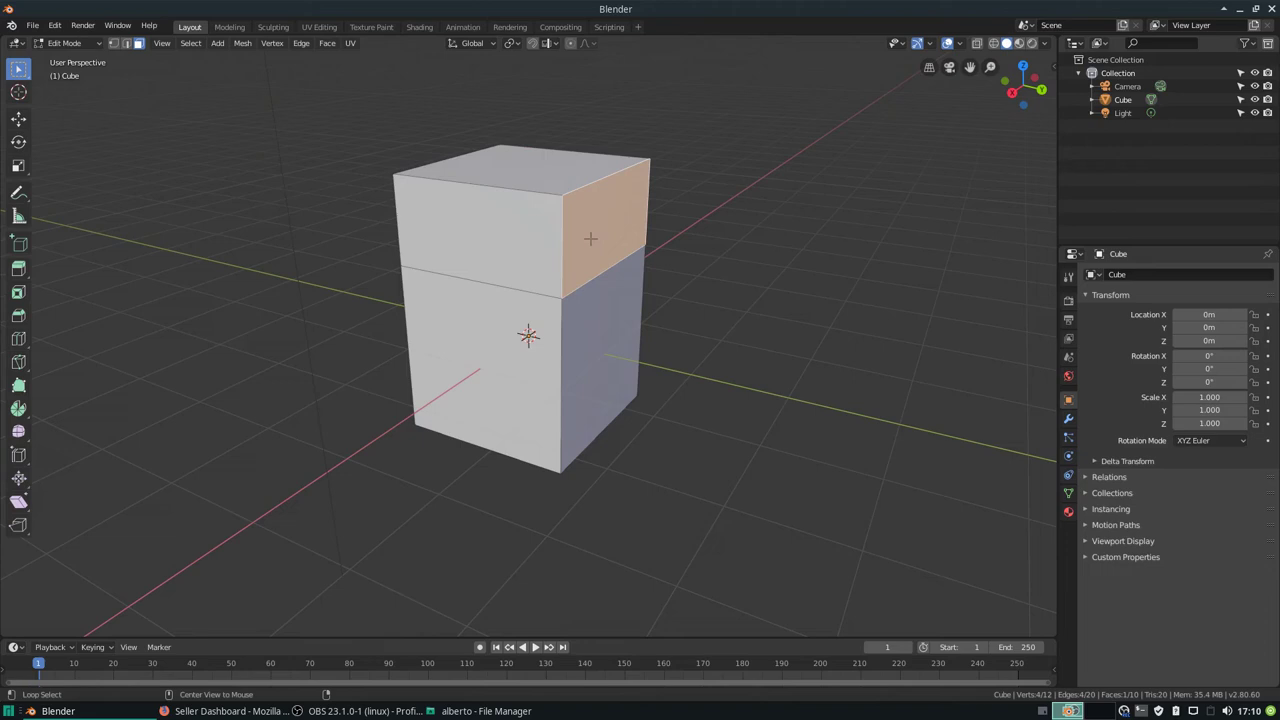
{"action": "key", "text": "e"}
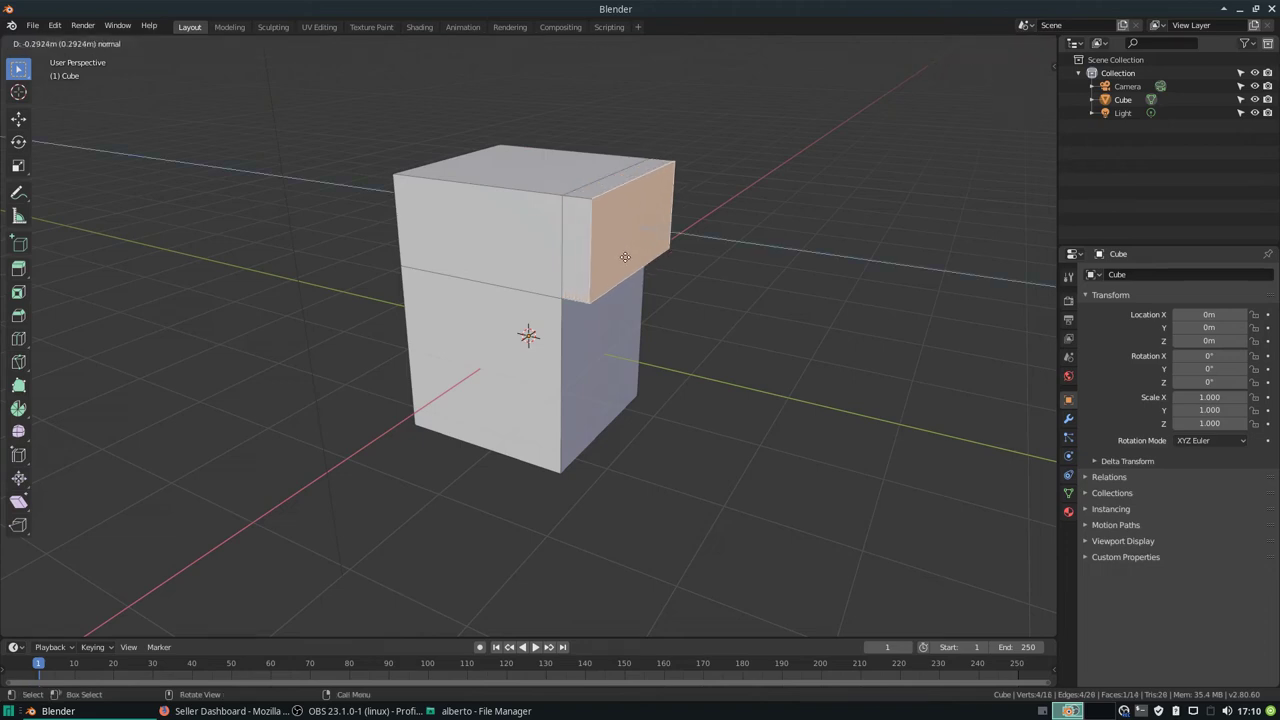
{"action": "left_click", "coordinate": [686, 280]}
{"action": "left_click", "coordinate": [690, 275]}
{"action": "key", "text": "e"}
{"action": "left_click", "coordinate": [752, 306]}
Step: Deselect the end face, return to Object Mode and add subdivision level 2 with Ctrl+2
{"action": "middle_click_drag", "start_coordinate": [669, 270], "coordinate": [630, 276]}
{"action": "left_click", "coordinate": [630, 276]}
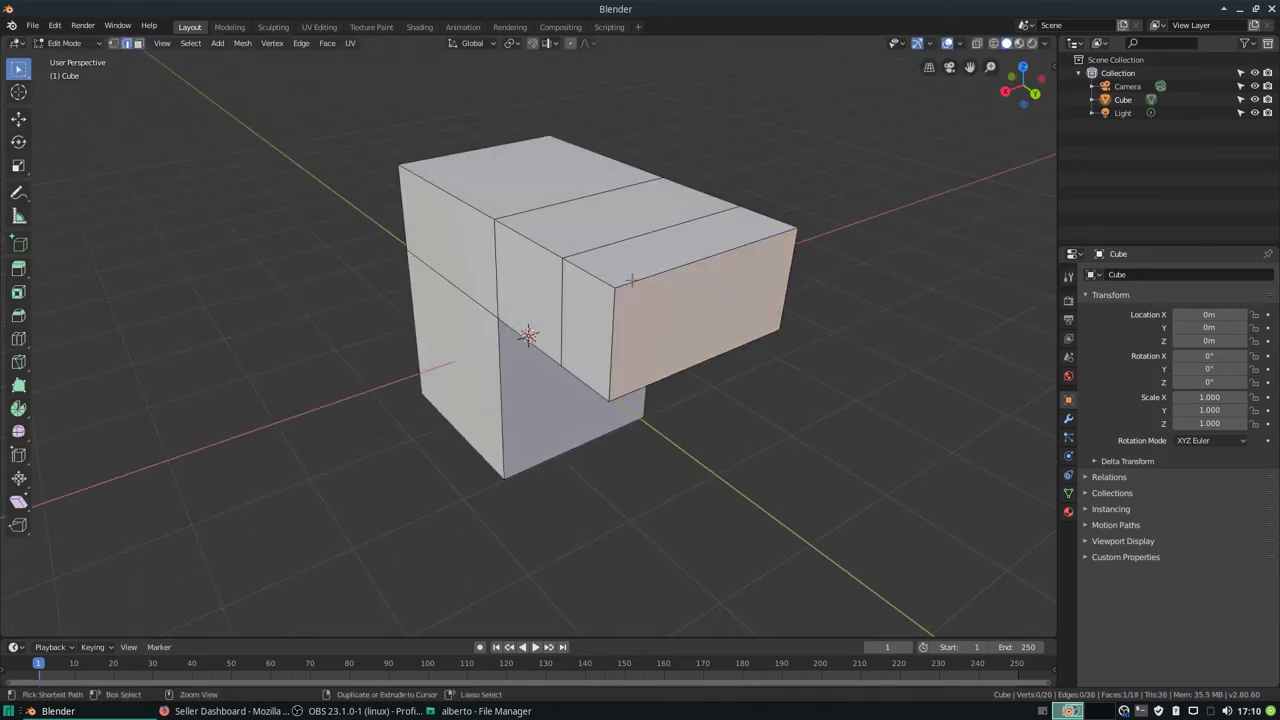
{"action": "key", "text": "Tab"}
{"action": "key", "text": "ctrl+2"}
{"action": "mouse_move", "coordinate": [636, 277]}
{"action": "middle_mouse_down"}
{"action": "mouse_move", "coordinate": [645, 215]}
{"action": "mouse_move", "coordinate": [560, 340]}
{"action": "mouse_move", "coordinate": [565, 285]}
{"action": "middle_mouse_up"}
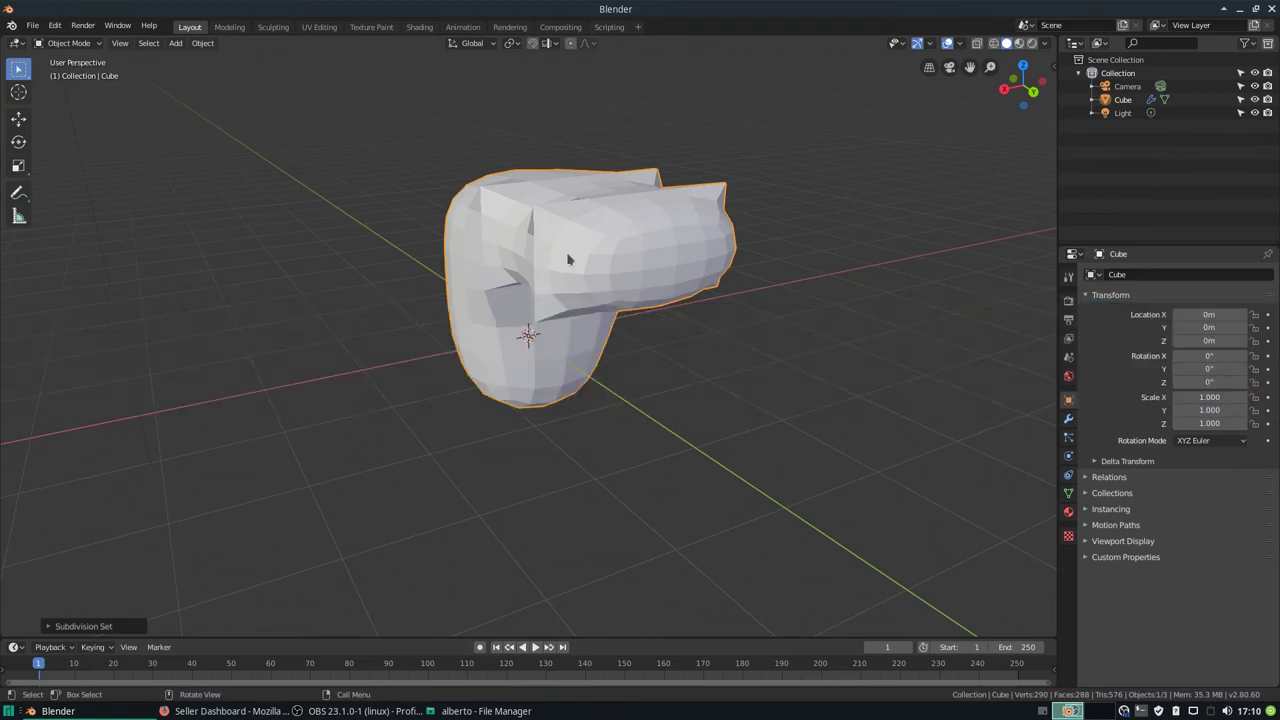
Step: Select all of the L-shaped mesh, recalculate normals, expand the operator options, and exit Edit Mode
{"action": "key", "text": "Tab"}
{"action": "key", "text": "a"}
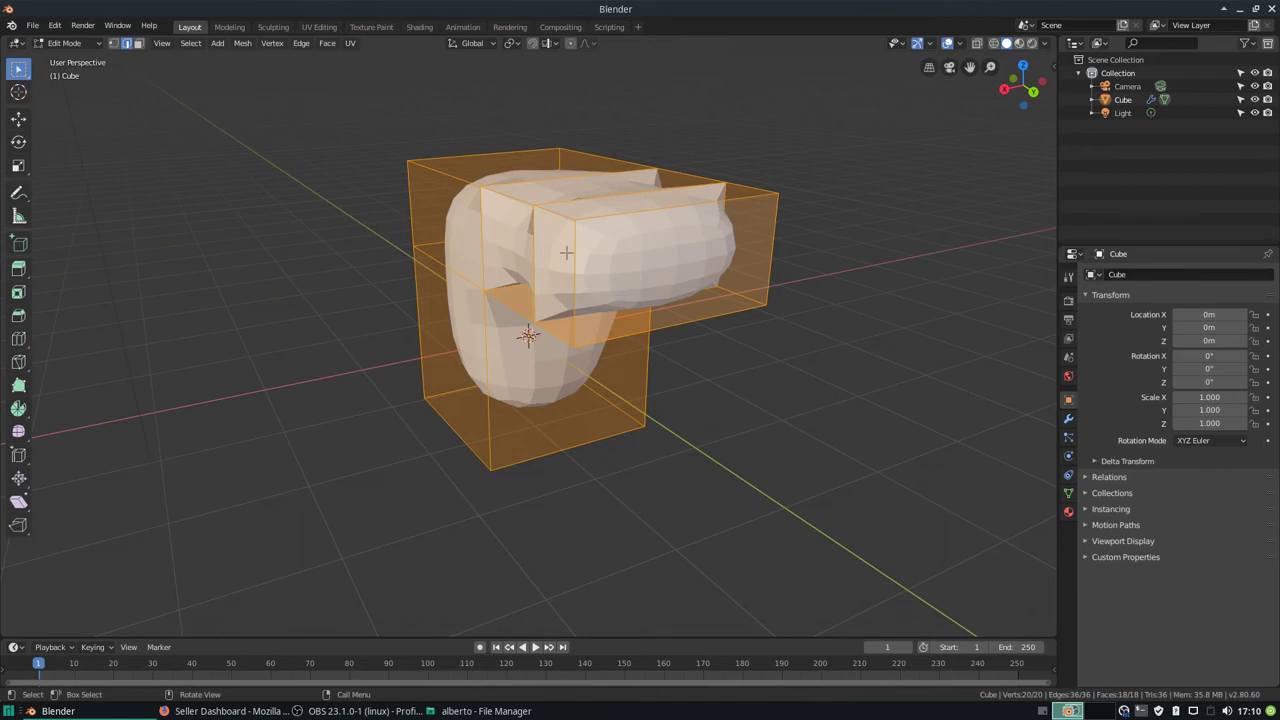
{"action": "key", "text": "shift+n"}
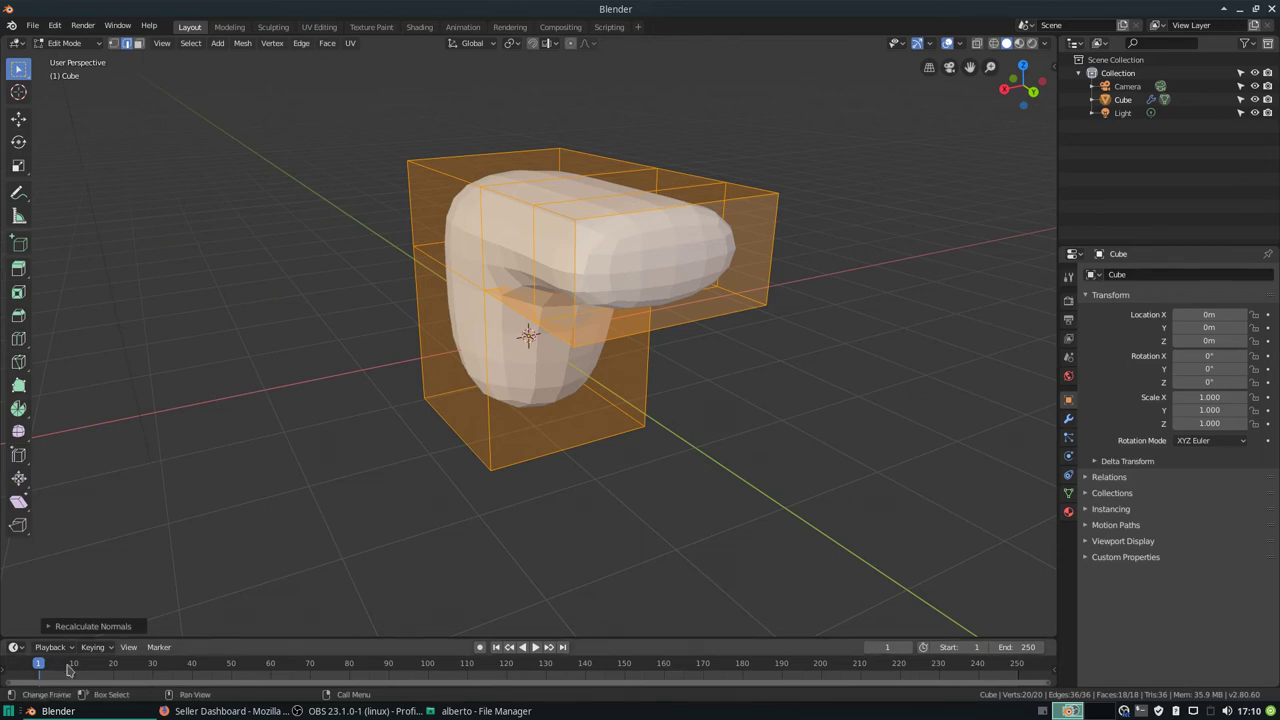
{"action": "left_click", "coordinate": [93, 627]}
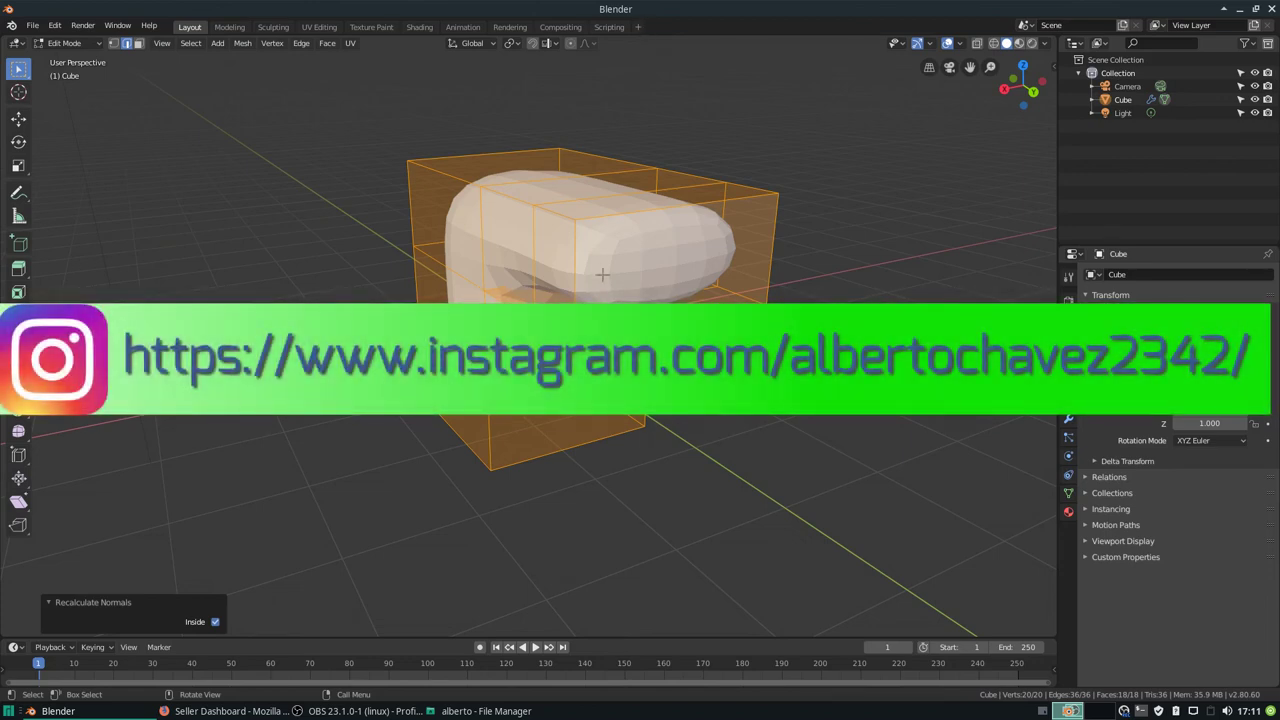
{"action": "key", "text": "Tab"}
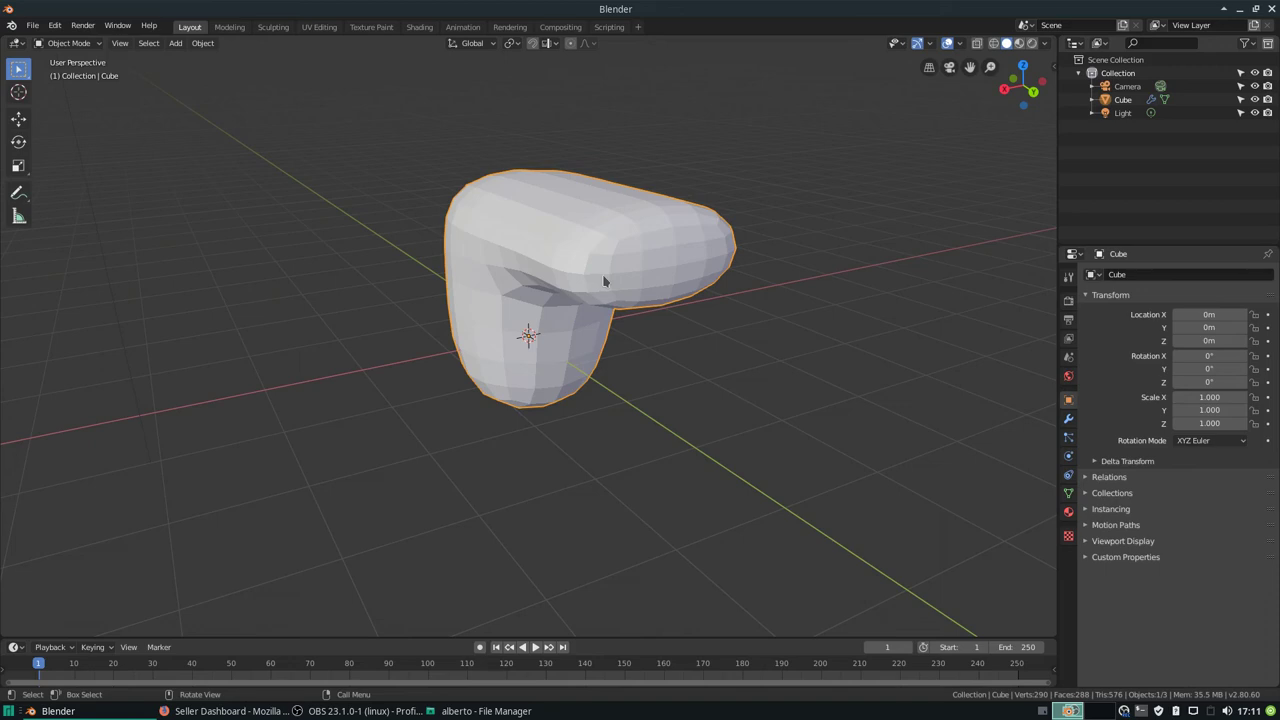
Step: Try the operator search for 'recalcu' and 'normal', then dismiss it
{"action": "key", "text": "ctrl"}
{"action": "key", "text": "F3"}
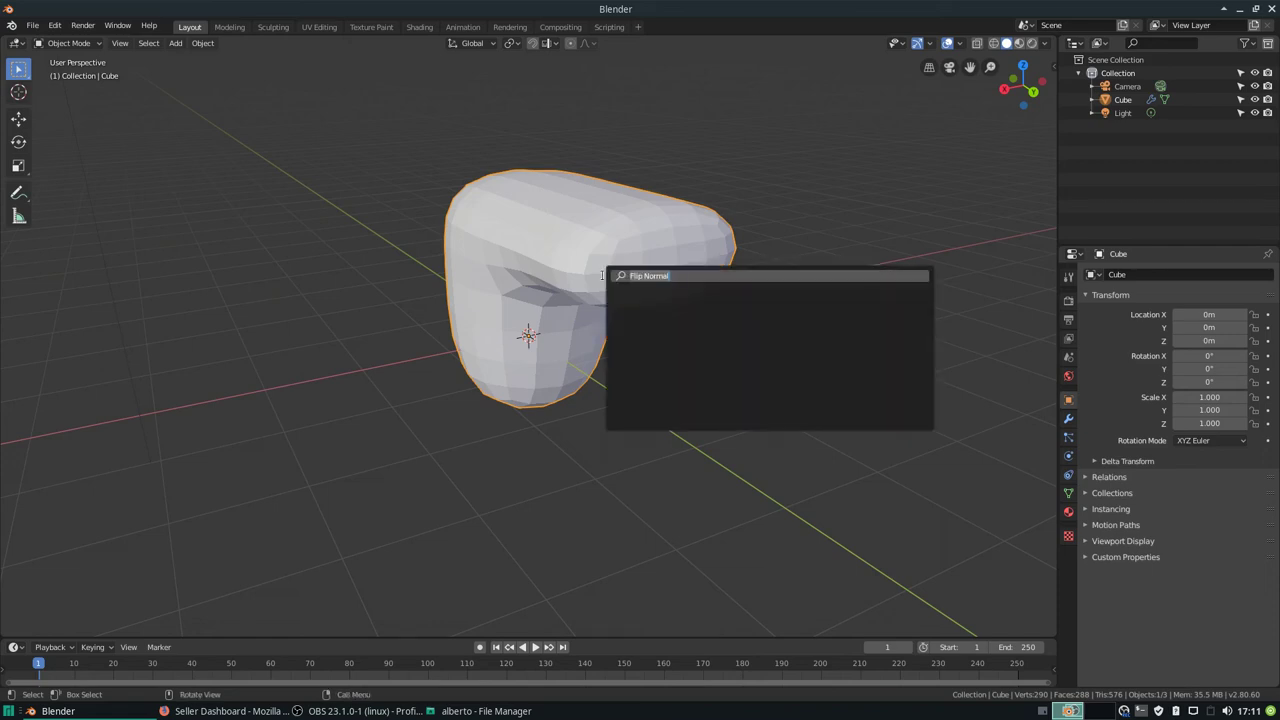
{"action": "type", "text": "recalcu"}
{"action": "key", "text": "BackSpace"}
{"action": "key", "text": "BackSpace"}
{"action": "key", "text": "BackSpace"}
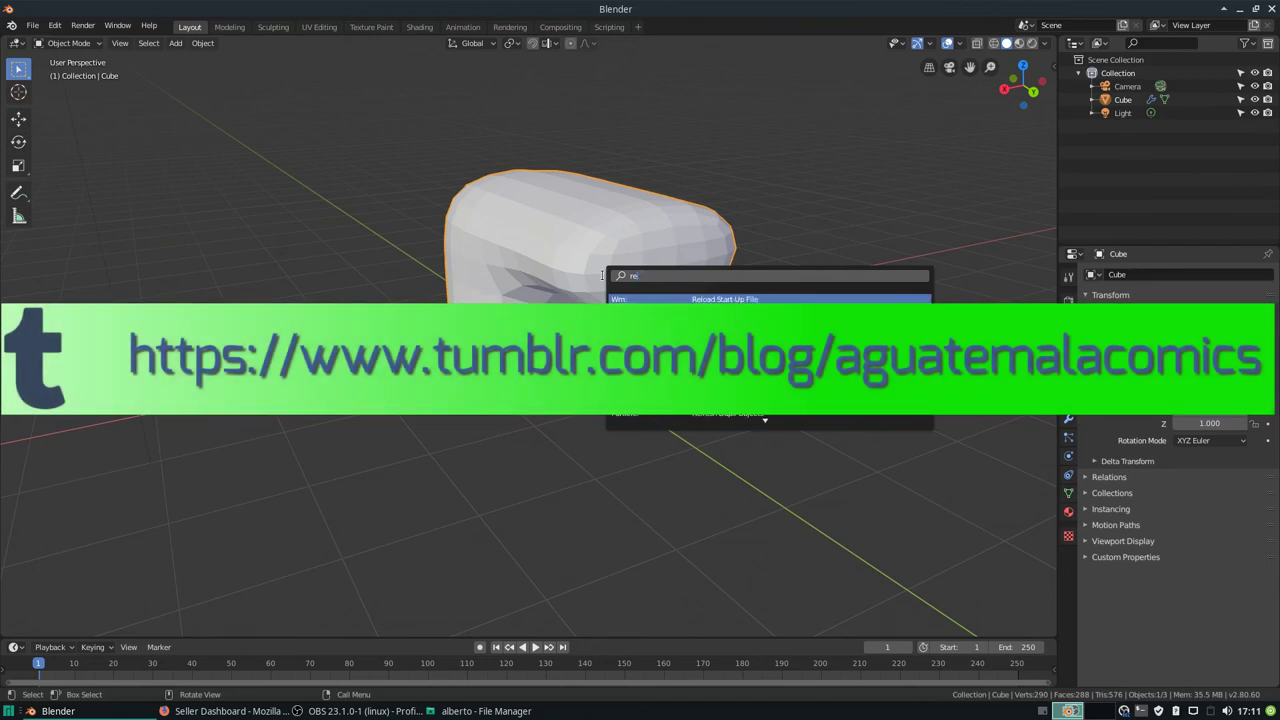
{"action": "type", "text": "normal"}
{"action": "key", "text": "Escape"}
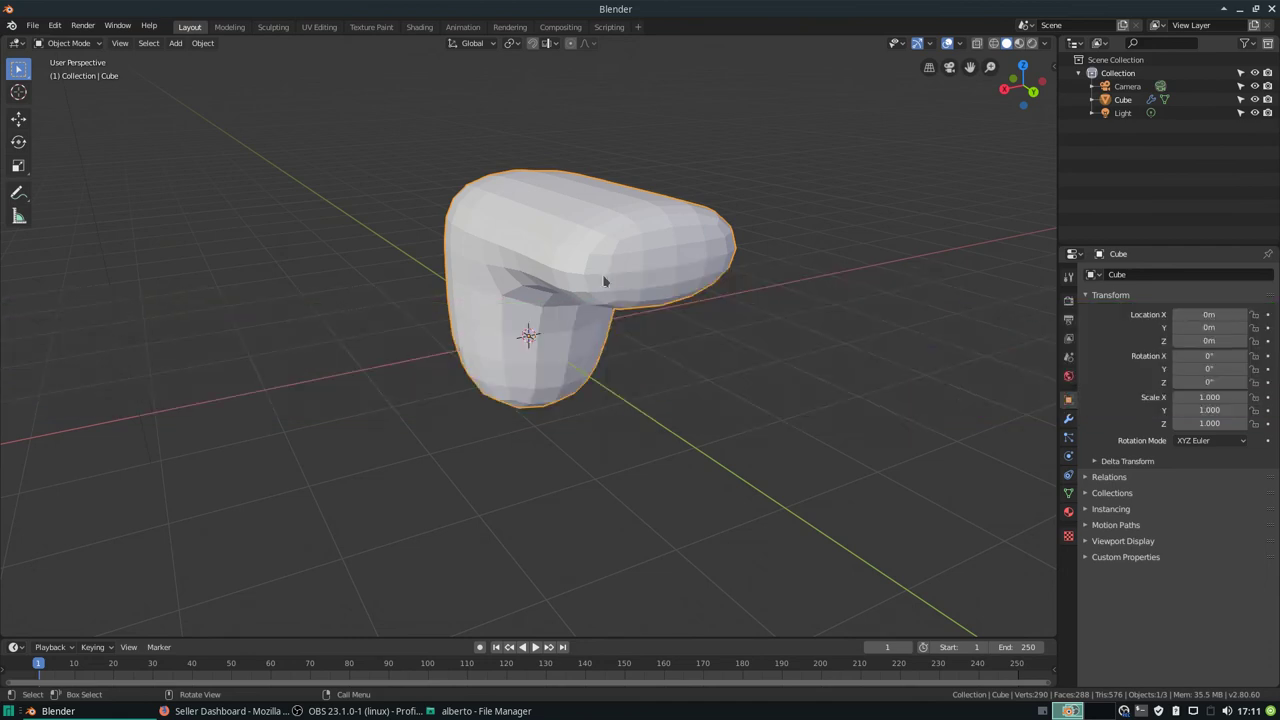
Step: Run Recalculate Normals on the whole mesh via the 'rec' search and return to Object Mode
{"action": "key", "text": "Tab"}
{"action": "key", "text": "F3"}
{"action": "type", "text": "rec"}
{"action": "key", "text": "Return"}
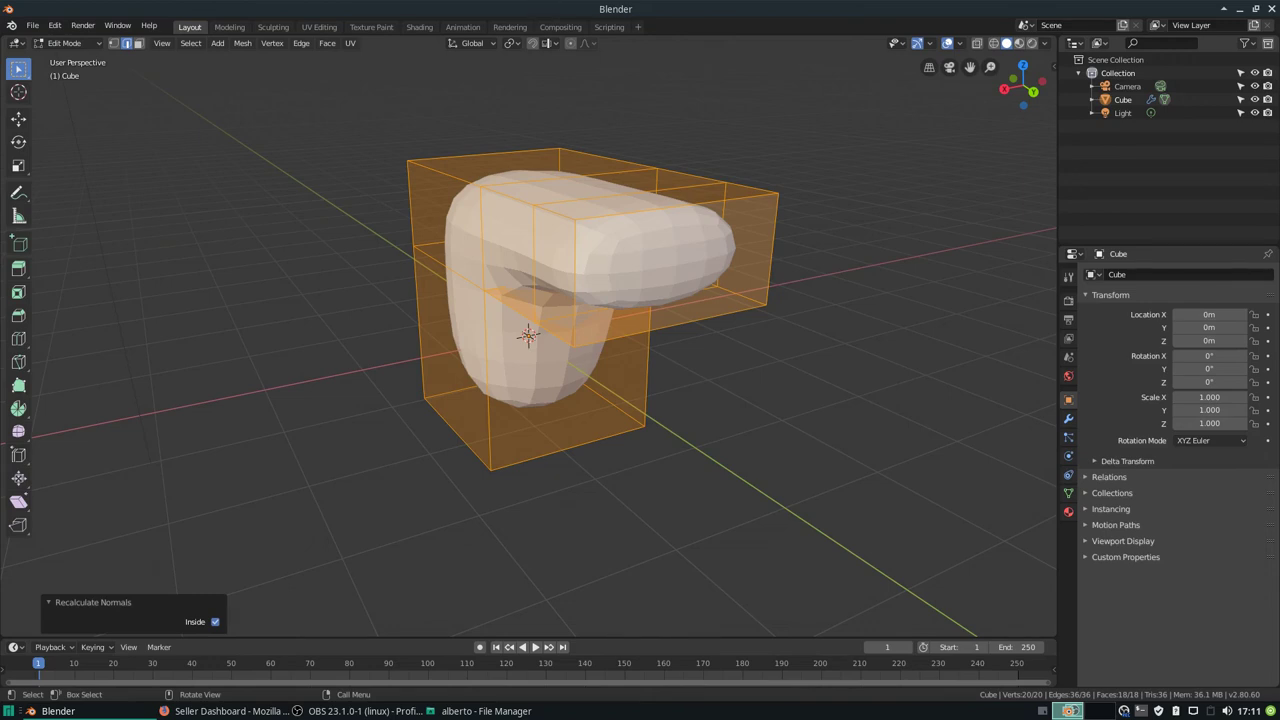
{"action": "key", "text": "Tab"}
{"action": "left_click", "coordinate": [55, 25]}
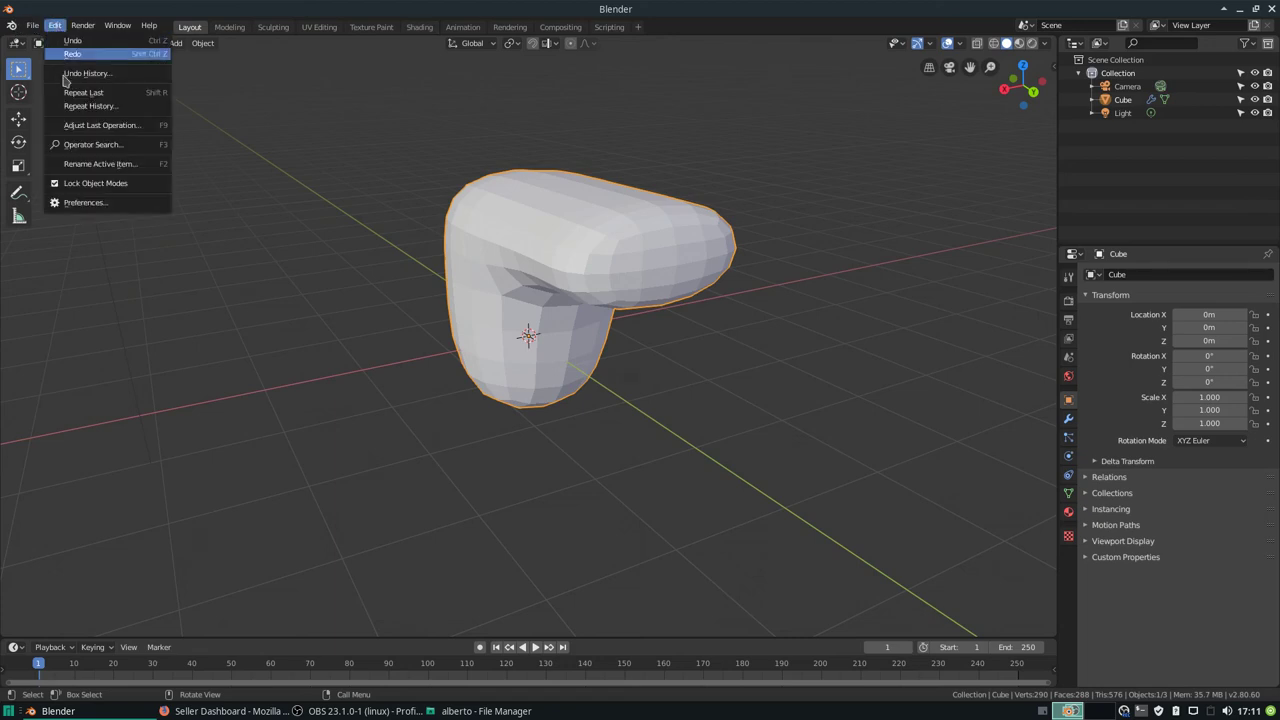
{"action": "left_click", "coordinate": [84, 204]}
{"action": "mouse_move", "coordinate": [260, 44]}
{"action": "left_mouse_down"}
{"action": "mouse_move", "coordinate": [803, 100]}
{"action": "mouse_move", "coordinate": [730, 108]}
{"action": "left_mouse_up"}
{"action": "left_click", "coordinate": [523, 132]}
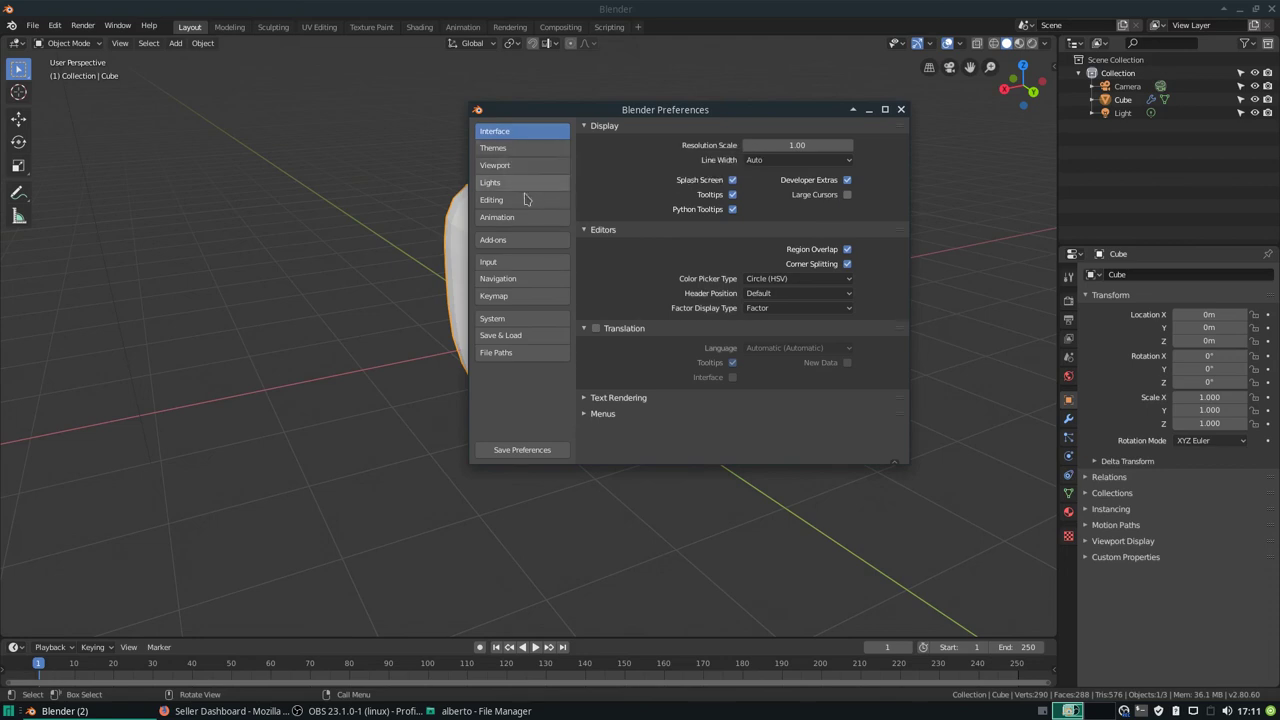
{"action": "left_click", "coordinate": [511, 288]}
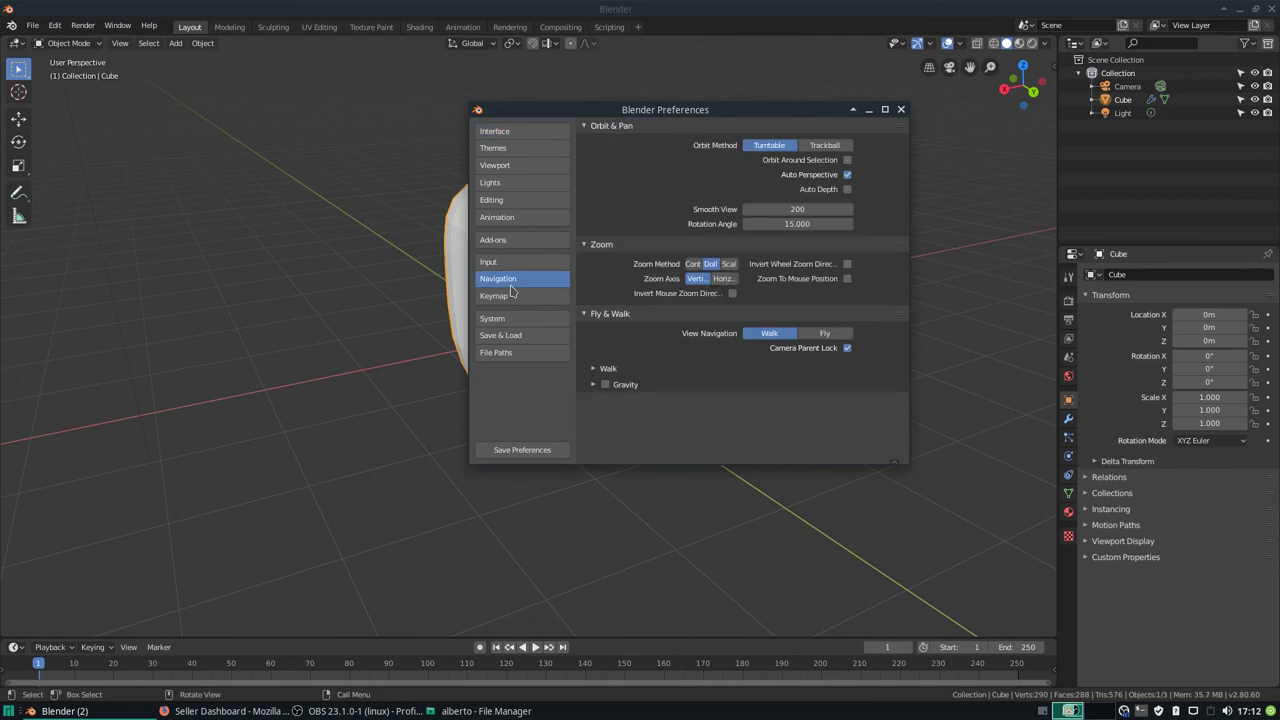
{"action": "left_click", "coordinate": [514, 297]}
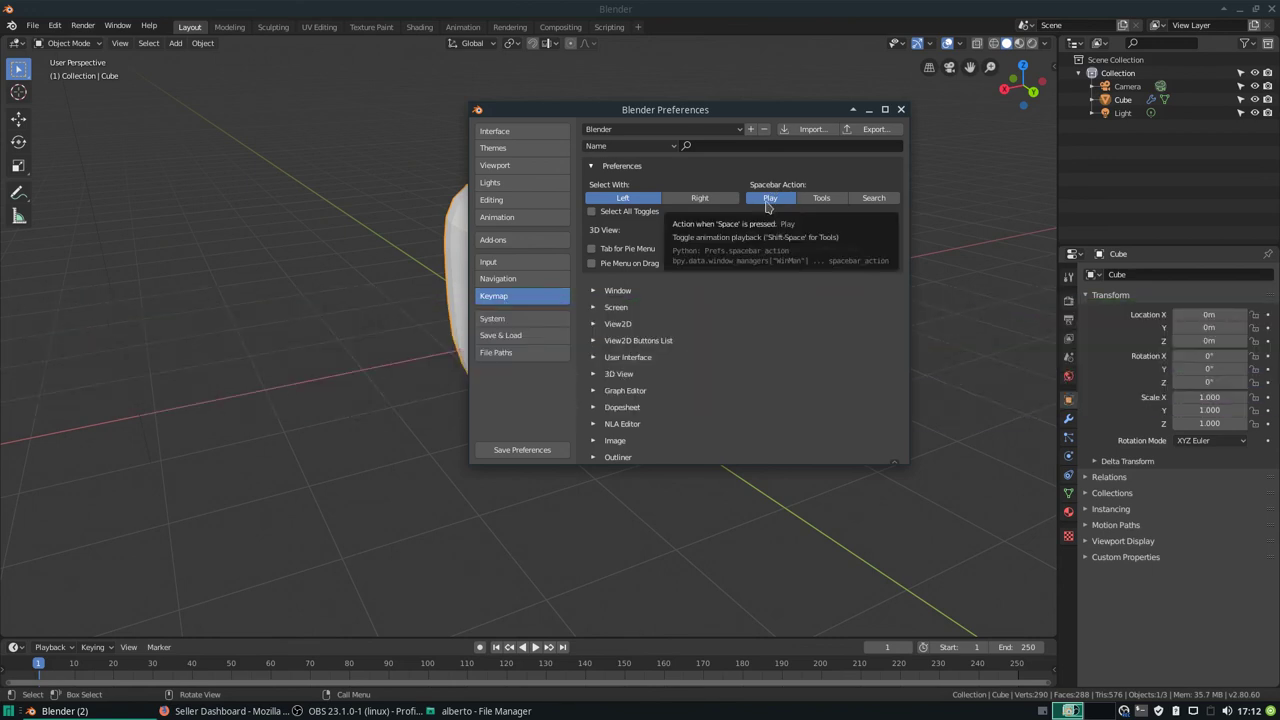
{"action": "left_click", "coordinate": [823, 201]}
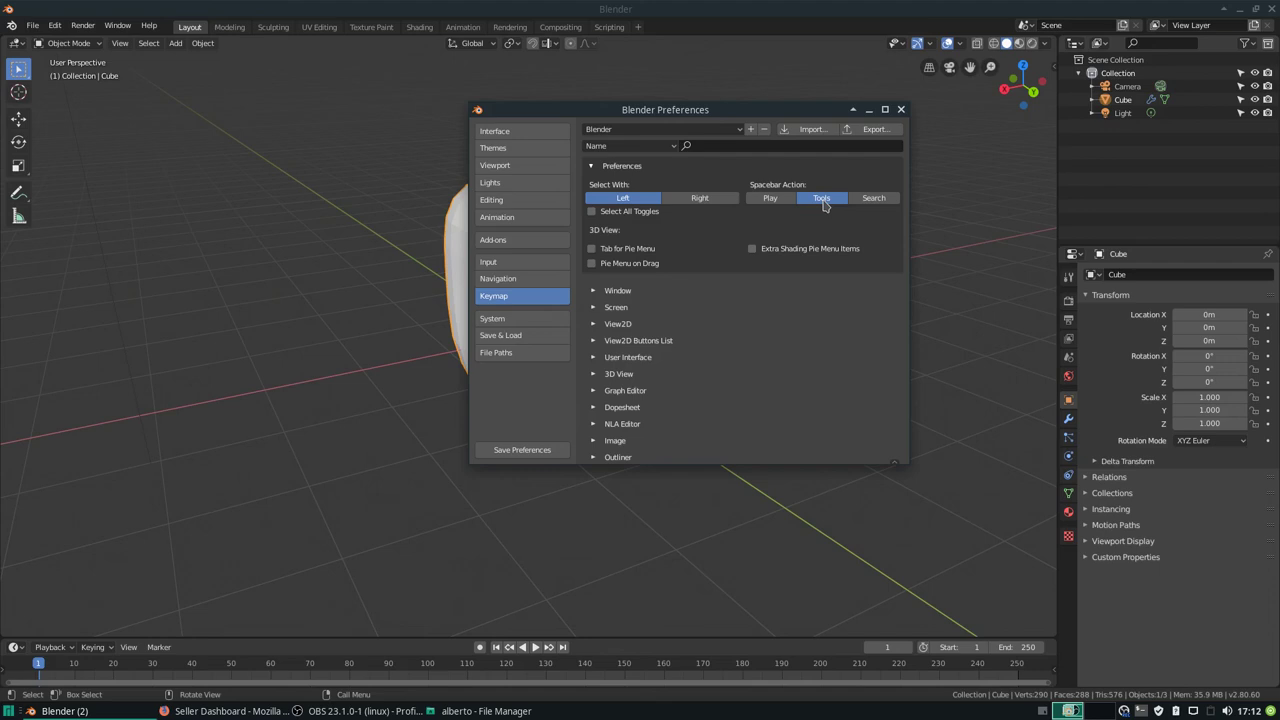
{"action": "left_click", "coordinate": [876, 200]}
{"action": "left_click", "coordinate": [772, 200]}
{"action": "left_click", "coordinate": [900, 109]}
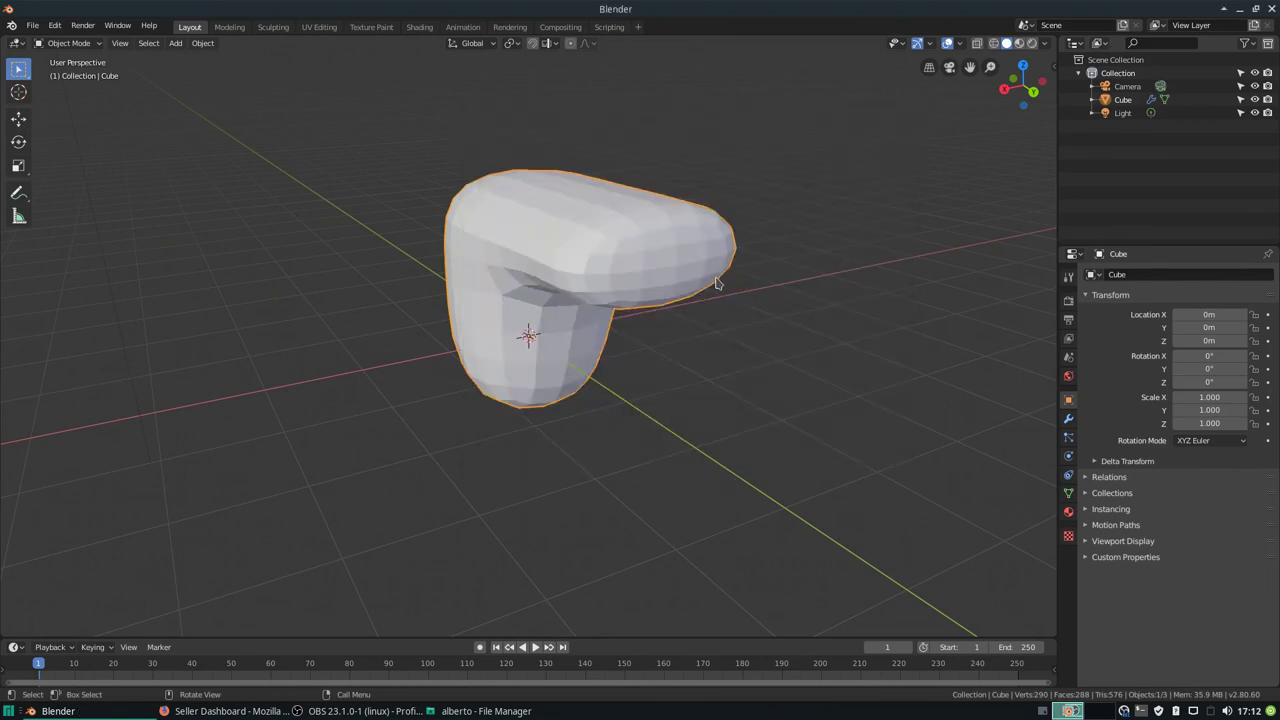